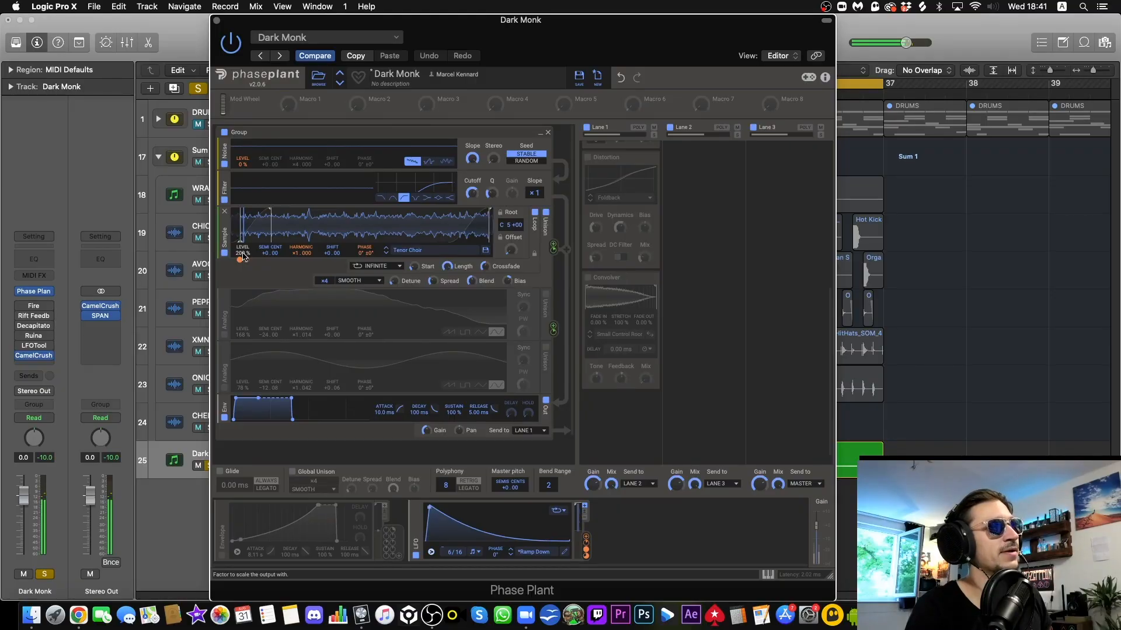
# Lower the Tenor Choir sample's level to 0% and enable both Analog generators.
pyautogui.moveTo(242, 257); pyautogui.dragTo(243, 303)
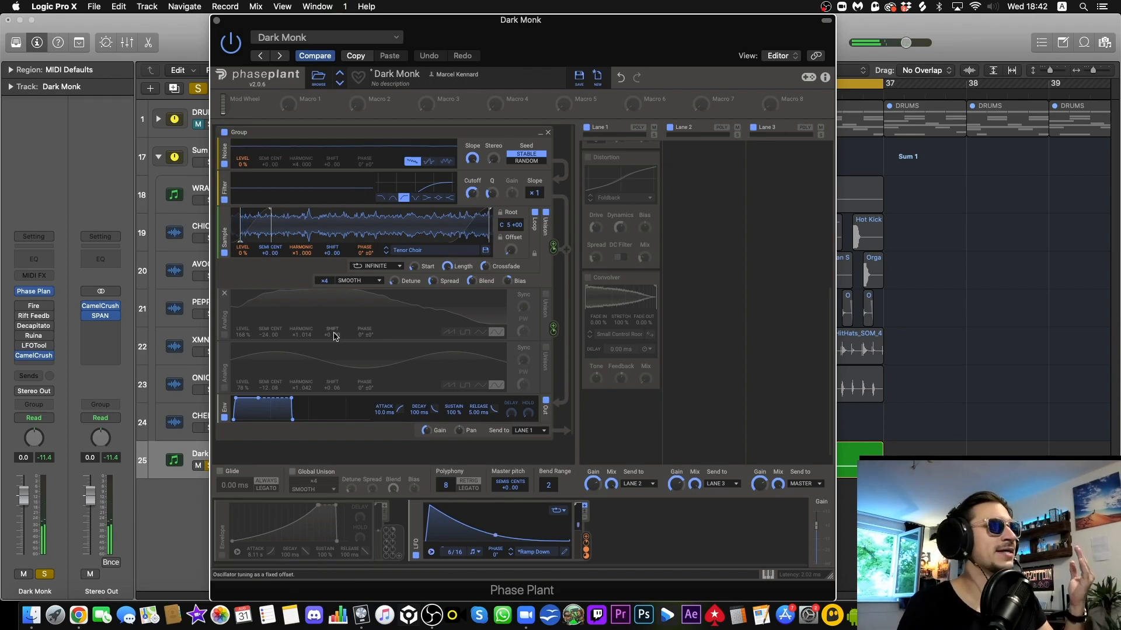
pyautogui.click(224, 336)
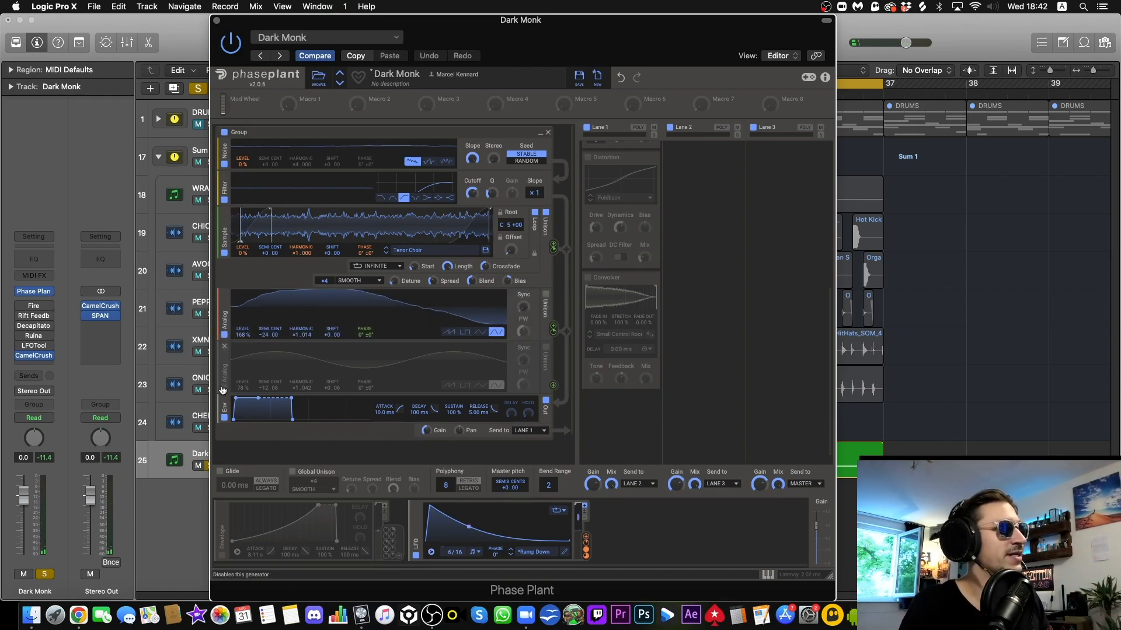
pyautogui.click(223, 388)
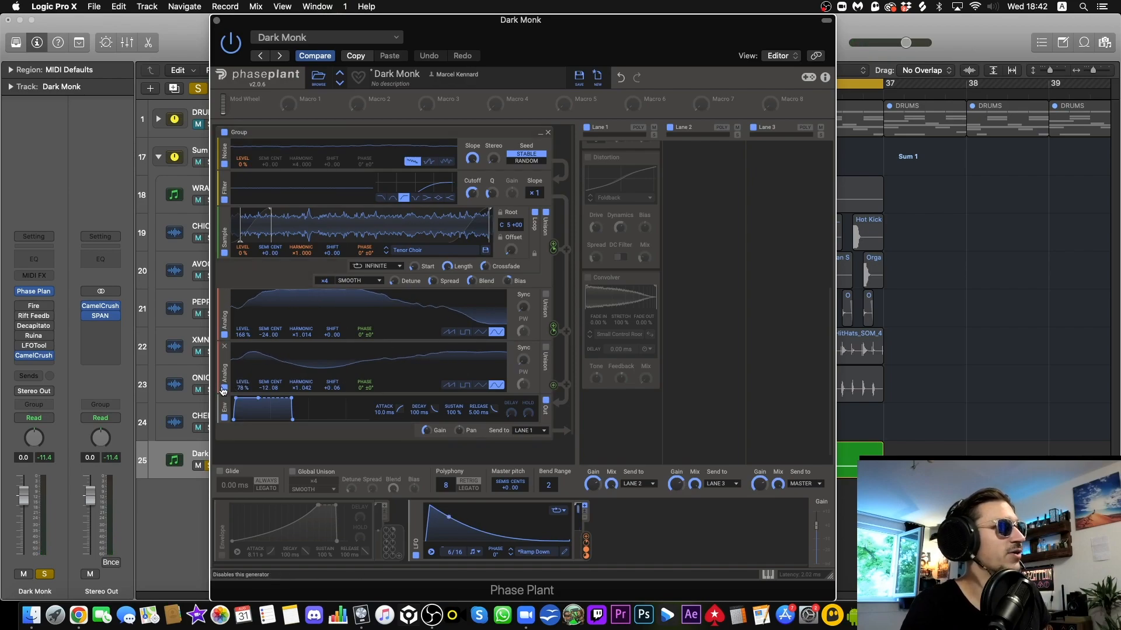
pyautogui.scroll(-1, 235, 347)
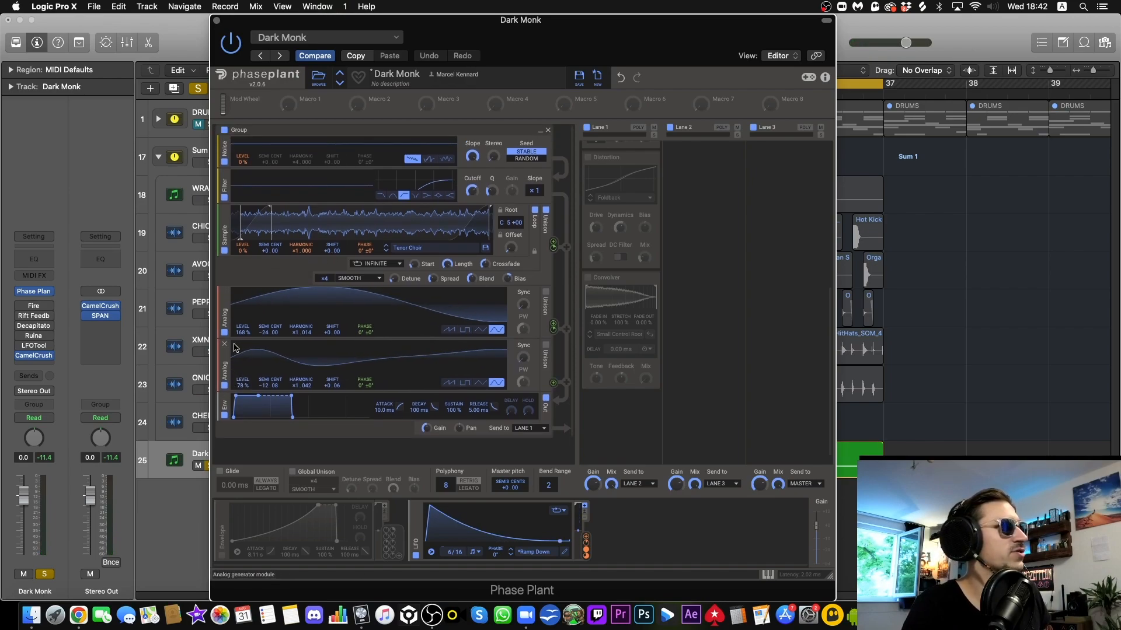
pyautogui.scroll(-1, 236, 347)
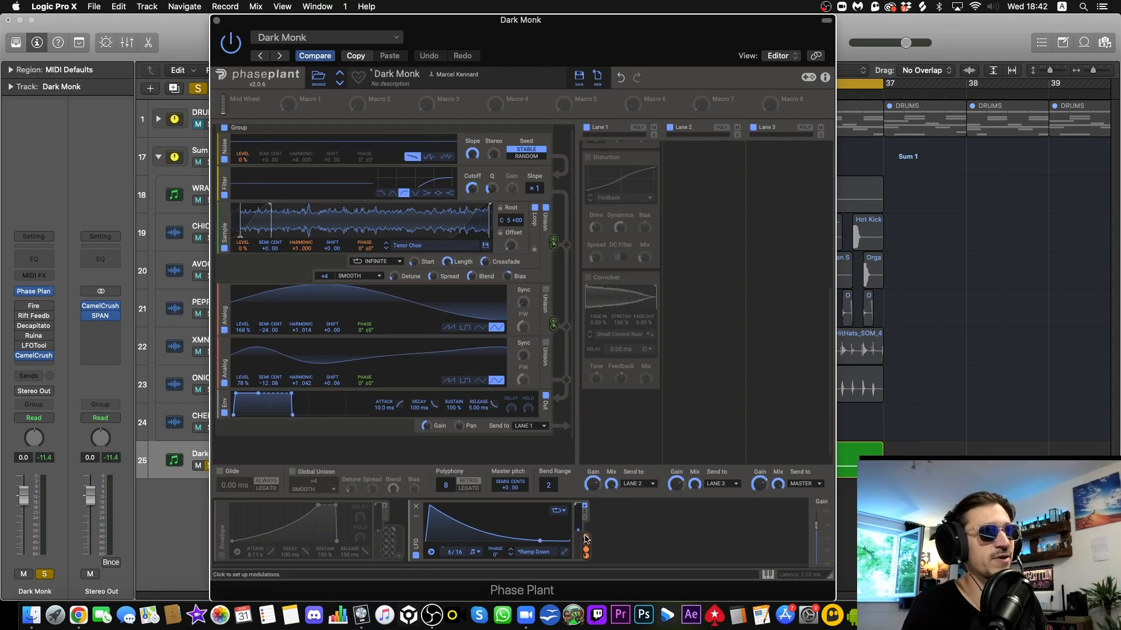
# Examine the modulation targets of the LFO and of the Analog generator's output, including the Phase parameters of both Analog generators.
pyautogui.moveTo(585, 538)
pyautogui.mouseDown()
pyautogui.moveTo(388, 325)
pyautogui.moveTo(366, 349)
pyautogui.mouseUp()
pyautogui.moveTo(557, 262); pyautogui.dragTo(553, 243)
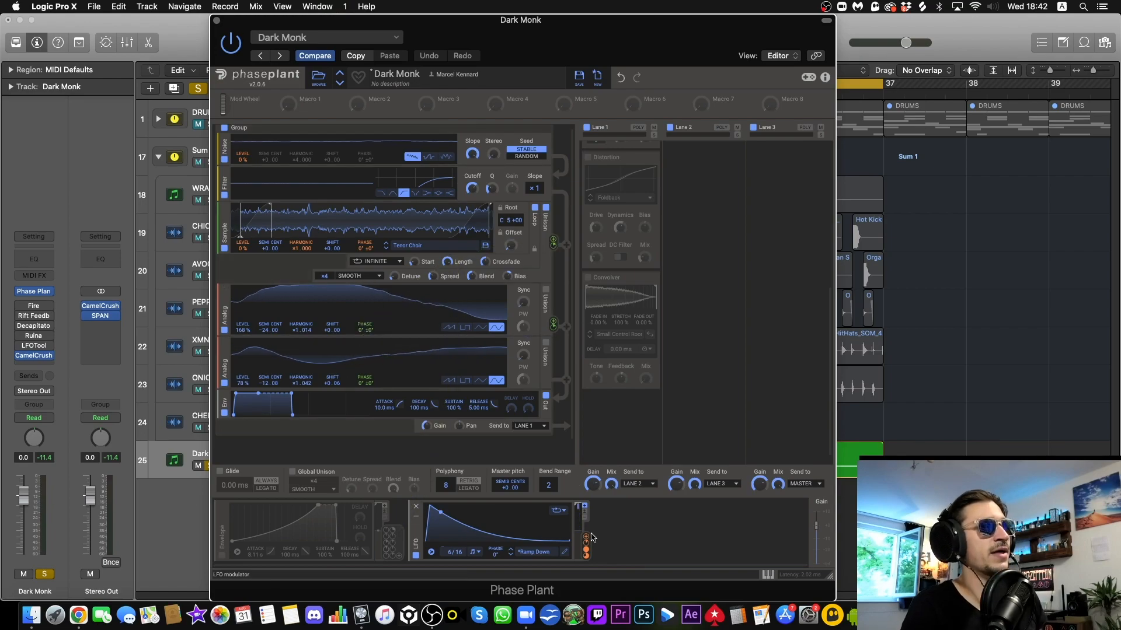
pyautogui.moveTo(587, 540); pyautogui.dragTo(463, 321)
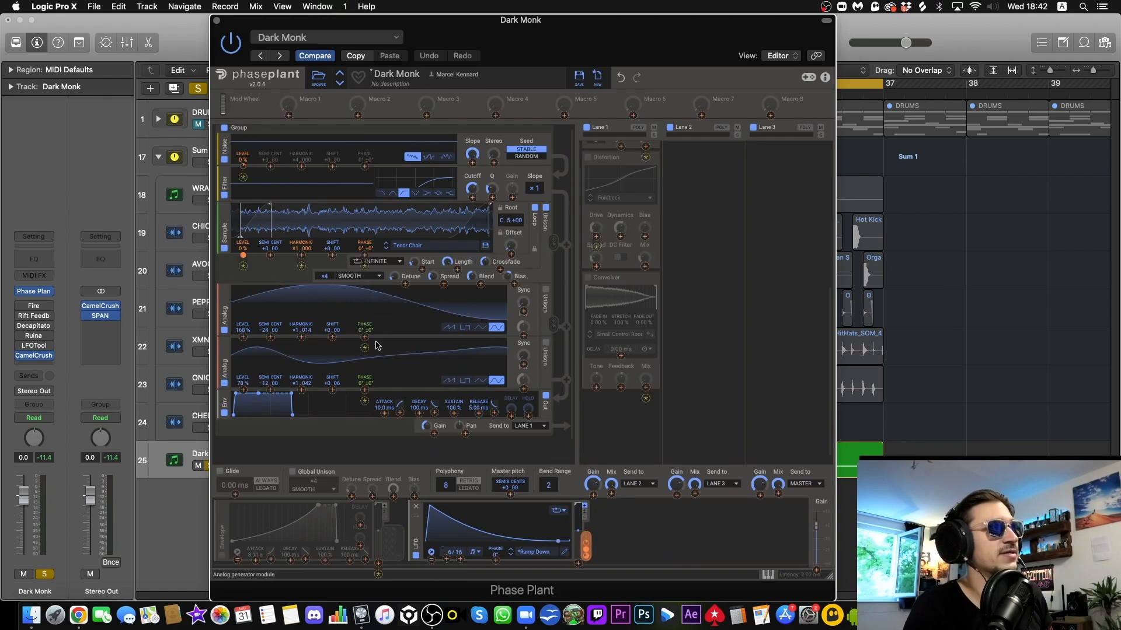
pyautogui.moveTo(376, 345); pyautogui.dragTo(365, 348)
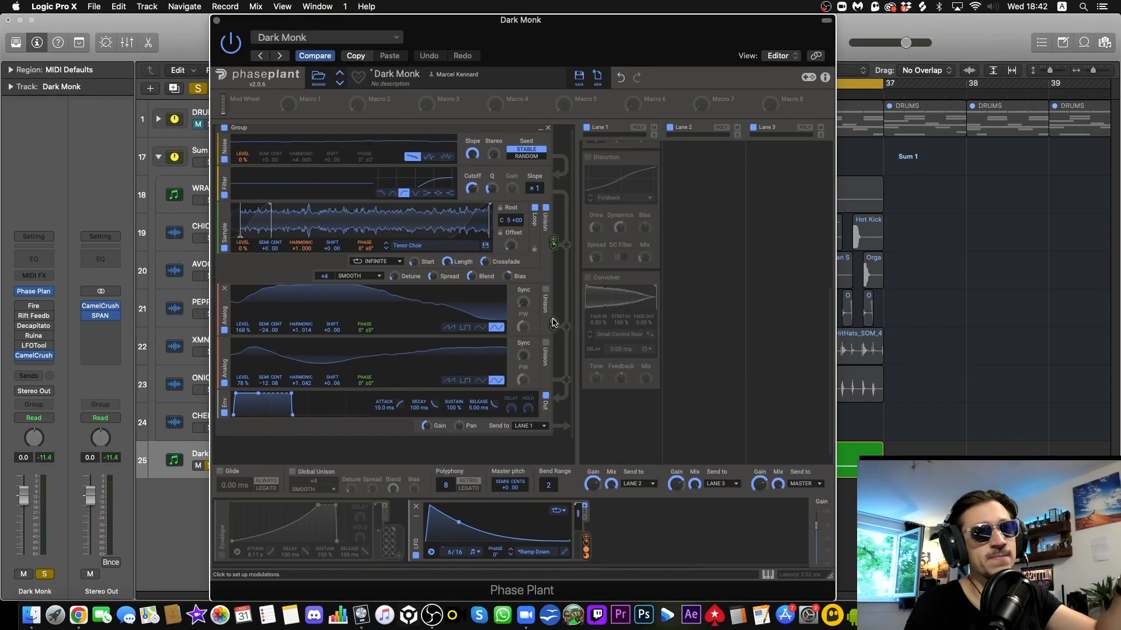
pyautogui.click(553, 323)
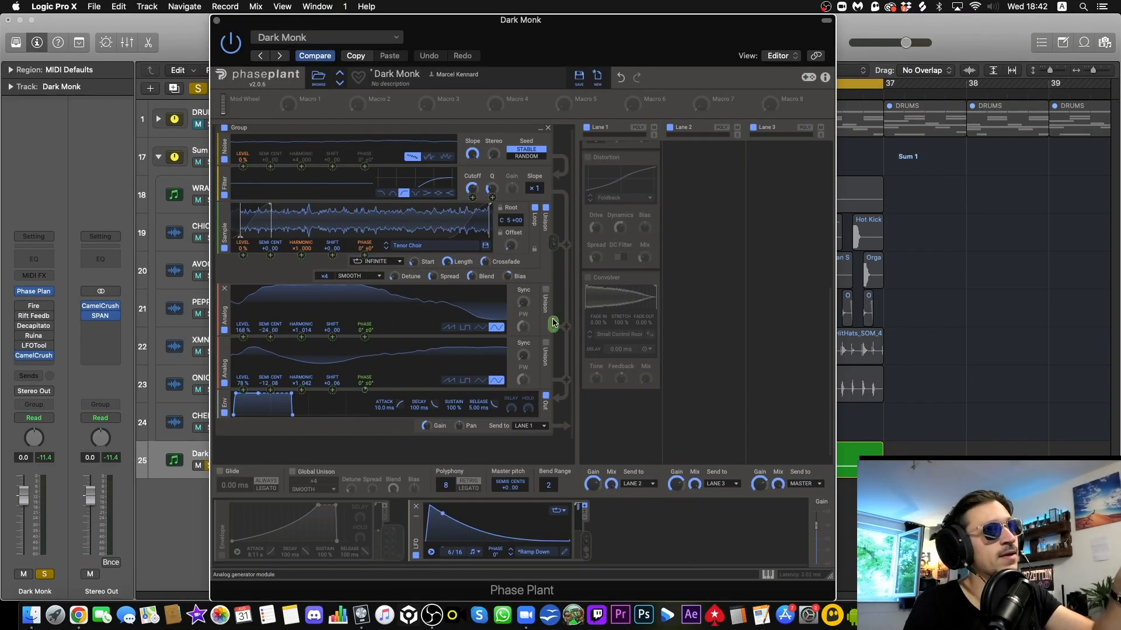
pyautogui.click(365, 391)
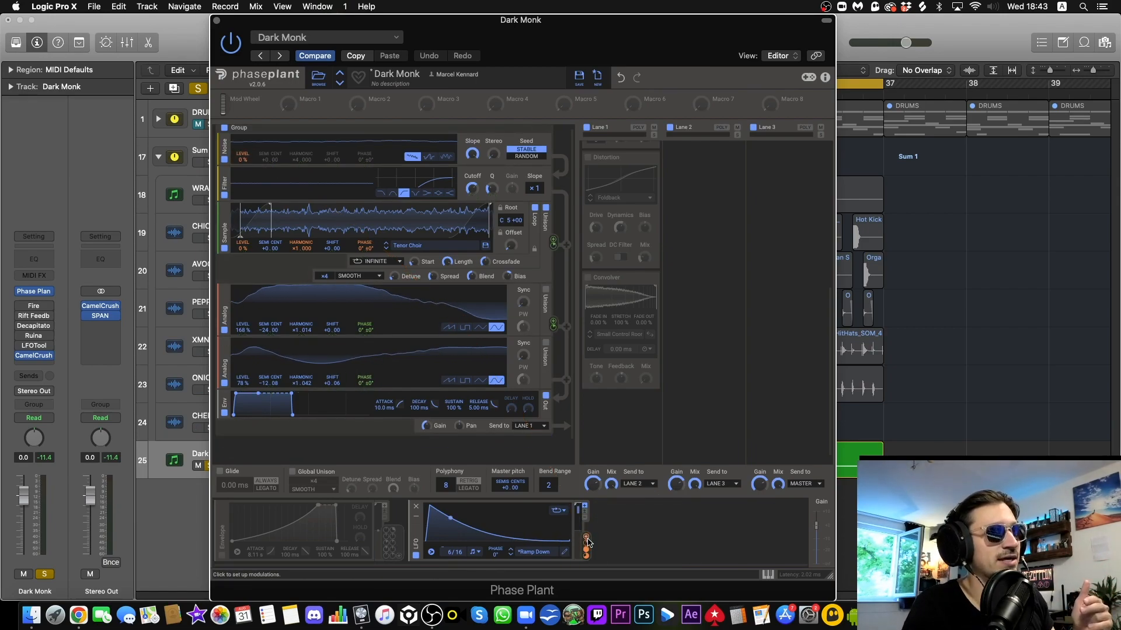
pyautogui.moveTo(588, 544); pyautogui.dragTo(367, 406)
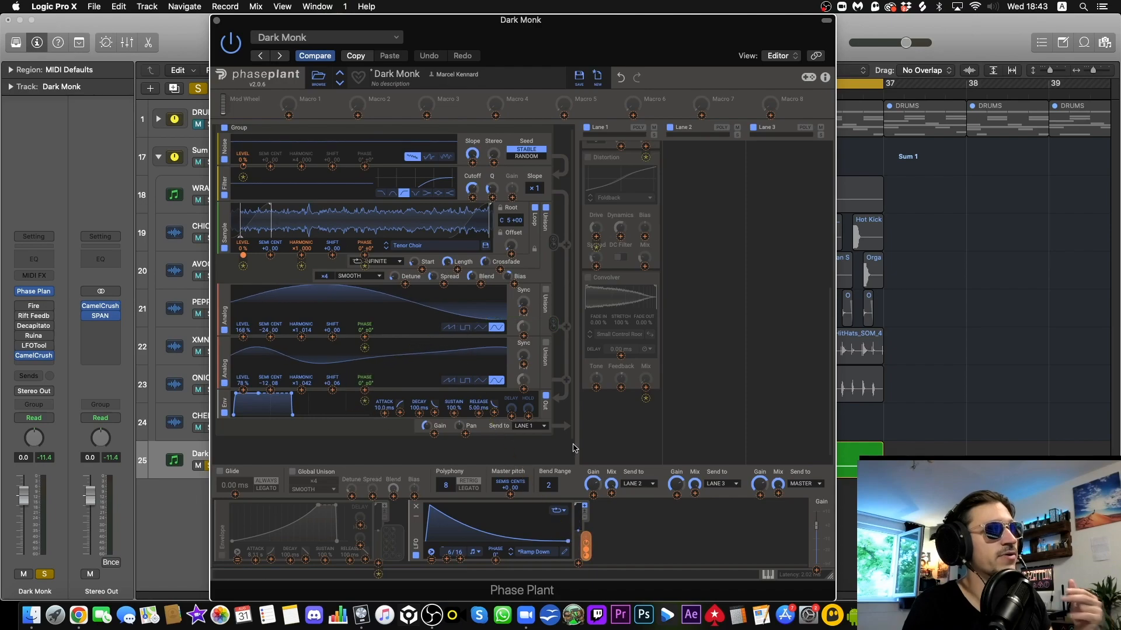
pyautogui.click(671, 530)
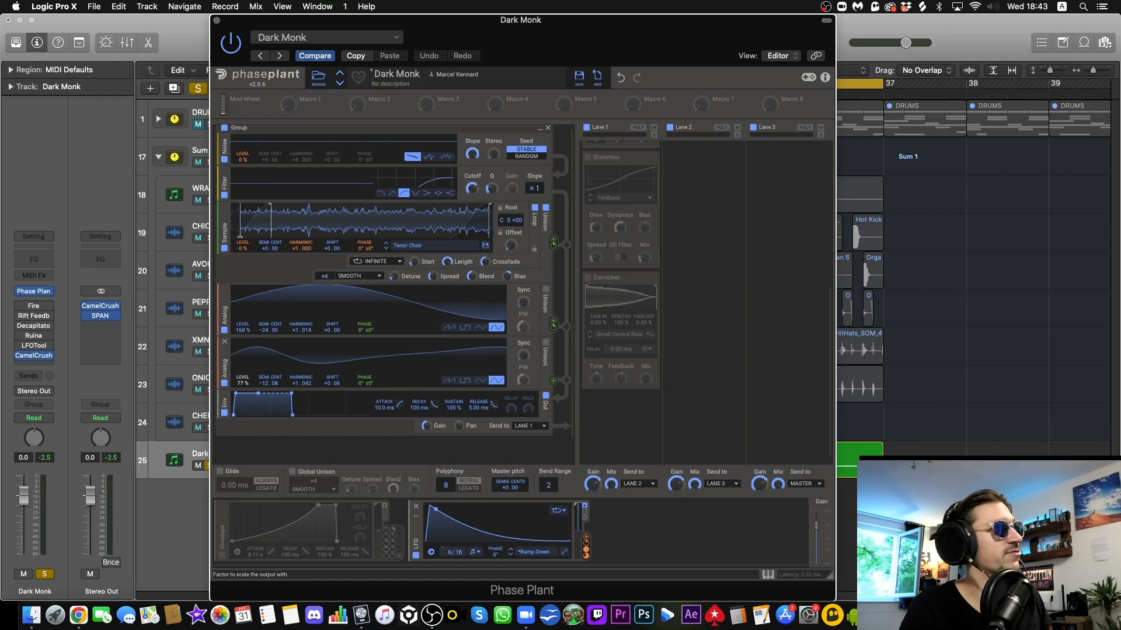
# Set the second Analog generator's level to 77% and the first one's to 150% while auditioning the sound.
pyautogui.moveTo(242, 383); pyautogui.dragTo(242, 420)
pyautogui.press('space')
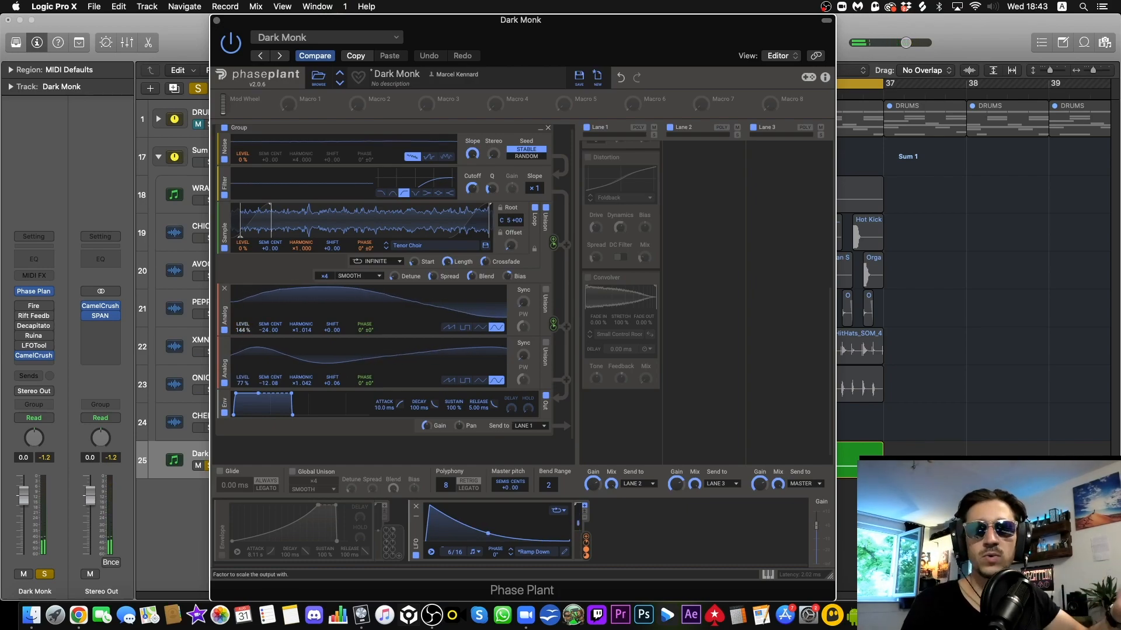
pyautogui.moveTo(243, 331); pyautogui.dragTo(243, 333)
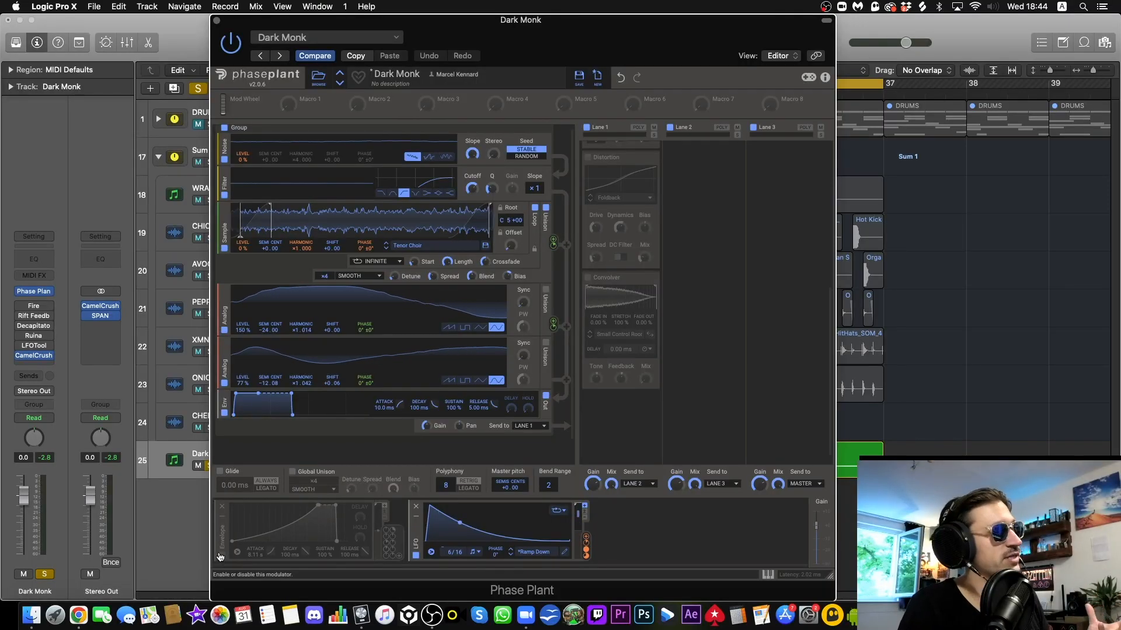
# Enable the Envelope modulator and set its modulation amount on the Tenor Choir sample's Harmonic parameter to 1.3.
pyautogui.click(222, 555)
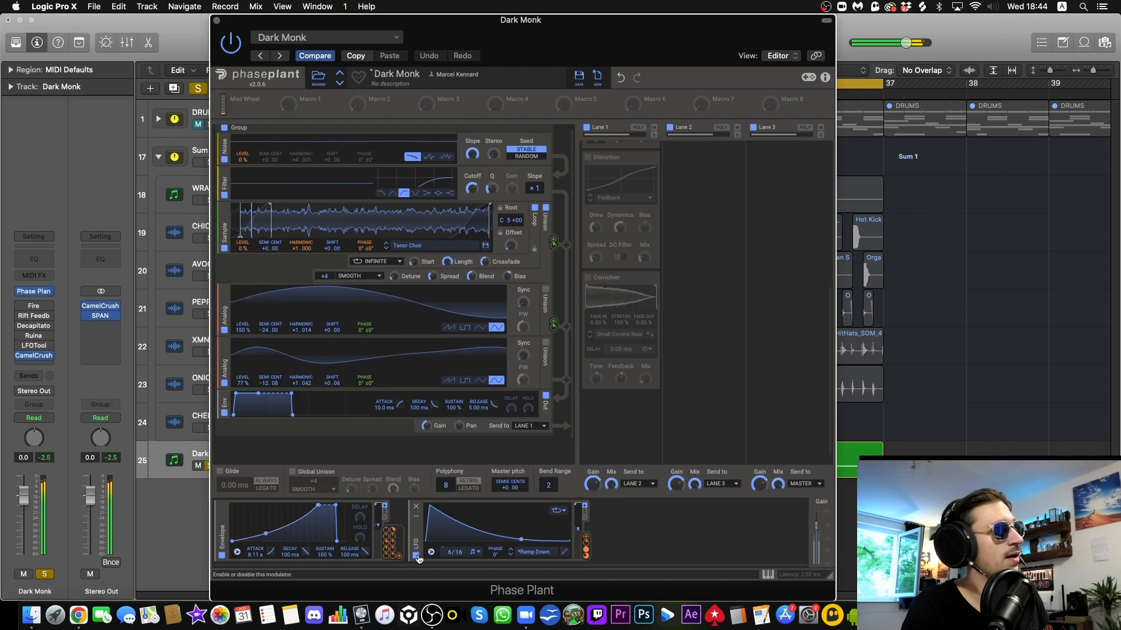
pyautogui.click(398, 558)
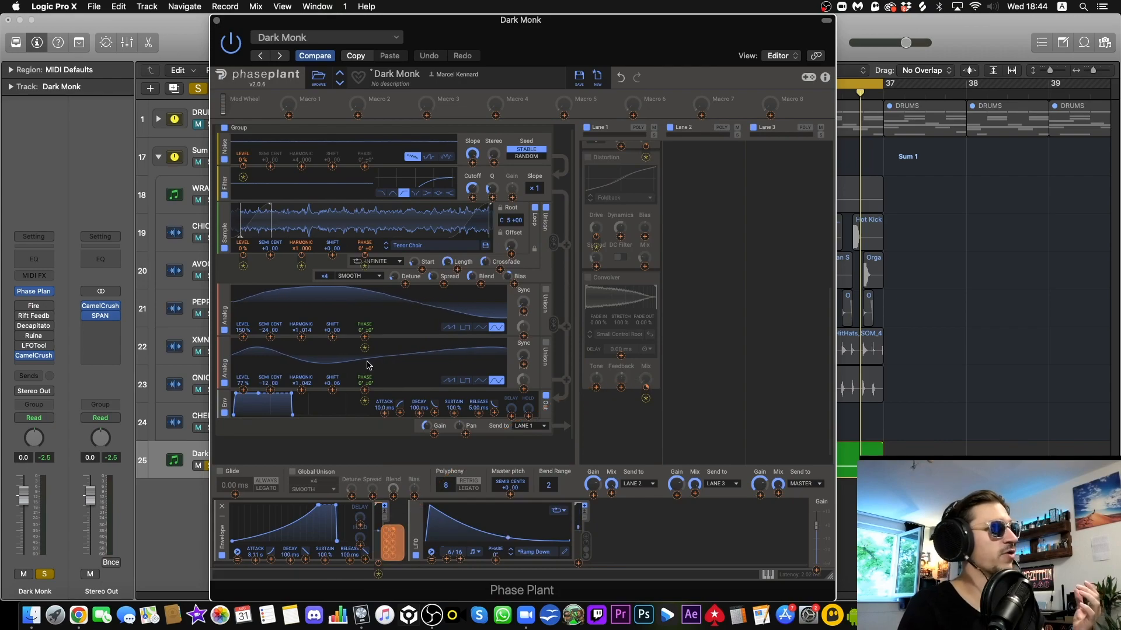
pyautogui.moveTo(302, 256)
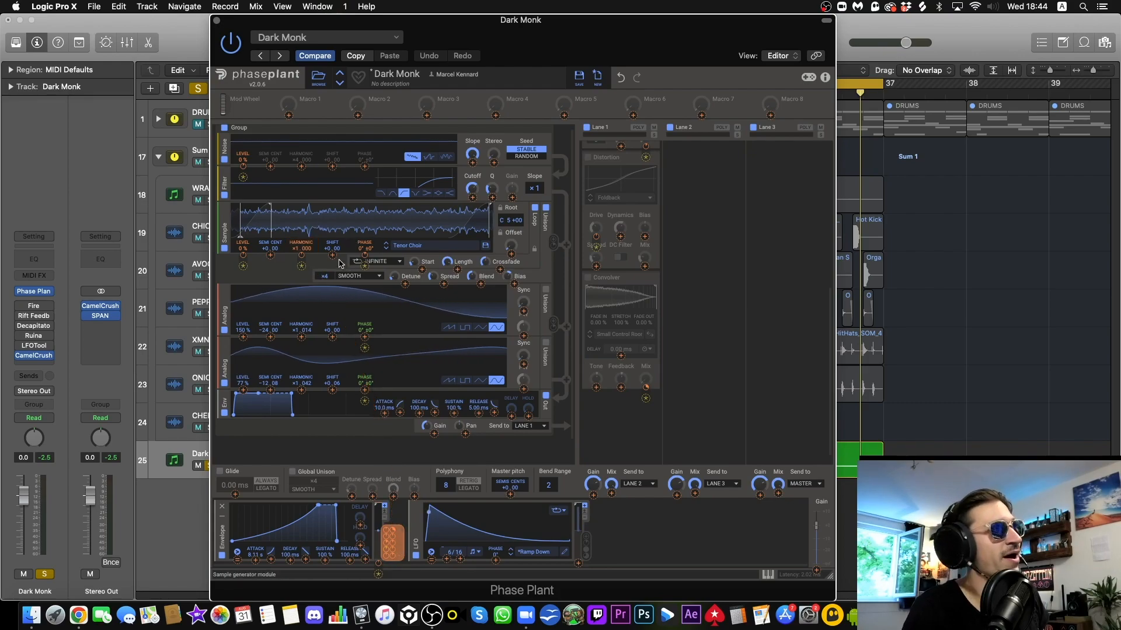
pyautogui.press('space')
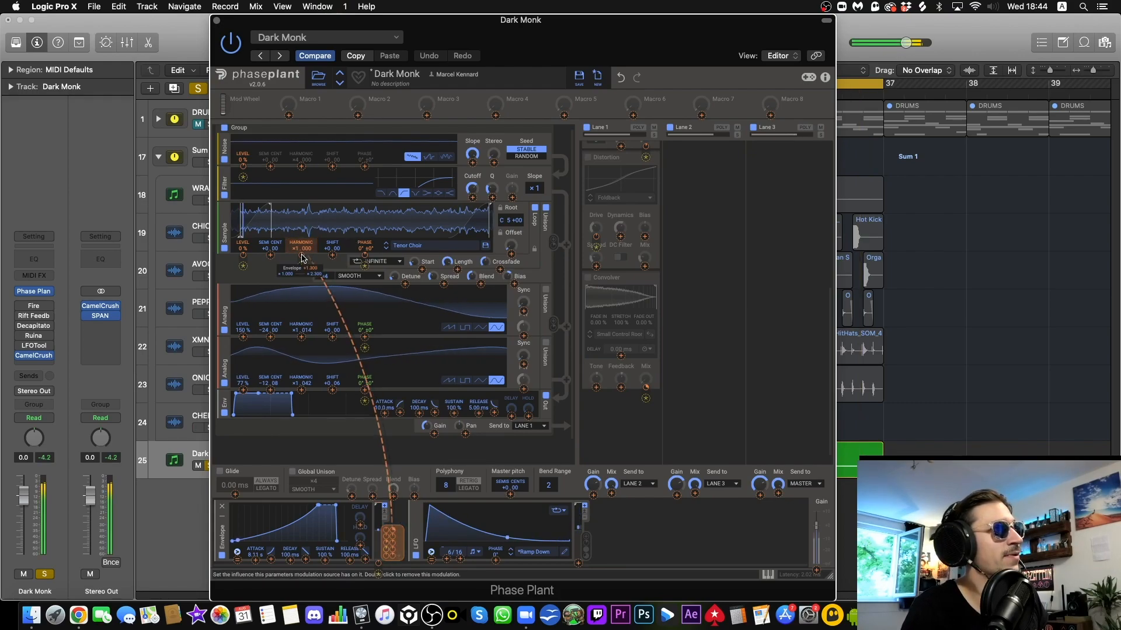
pyautogui.rightClick(302, 257)
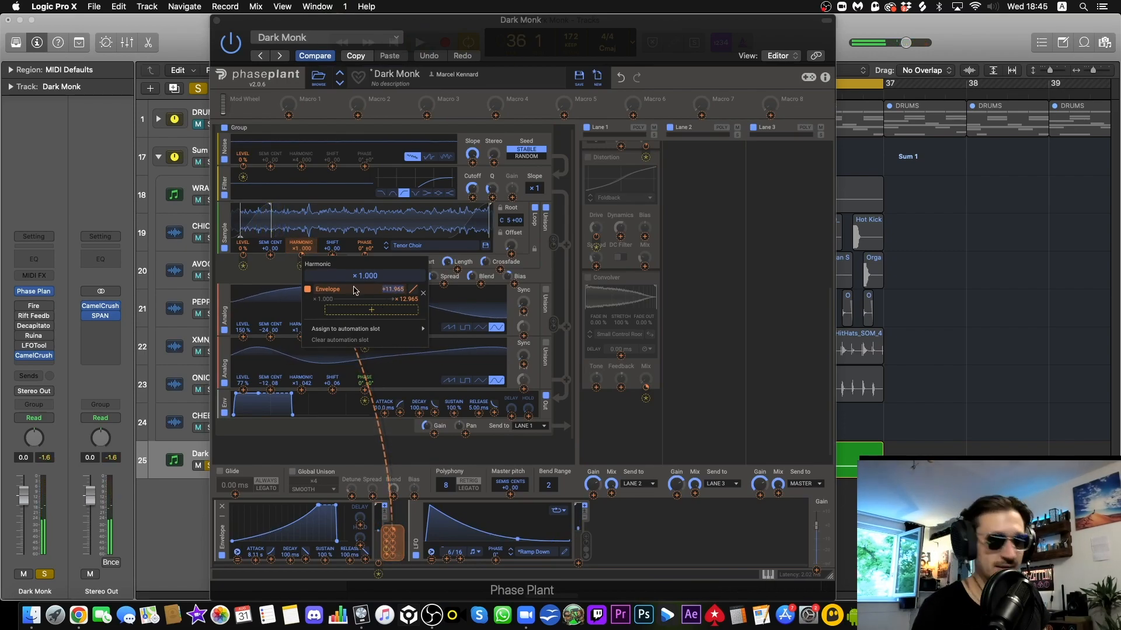
pyautogui.write('.3')
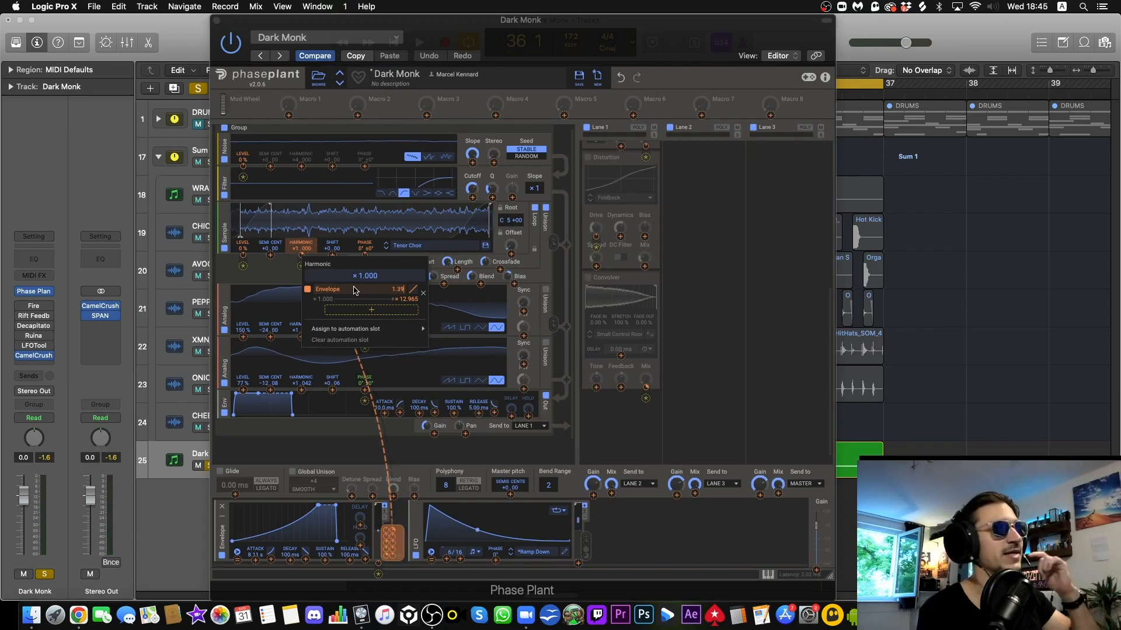
pyautogui.press('Return')
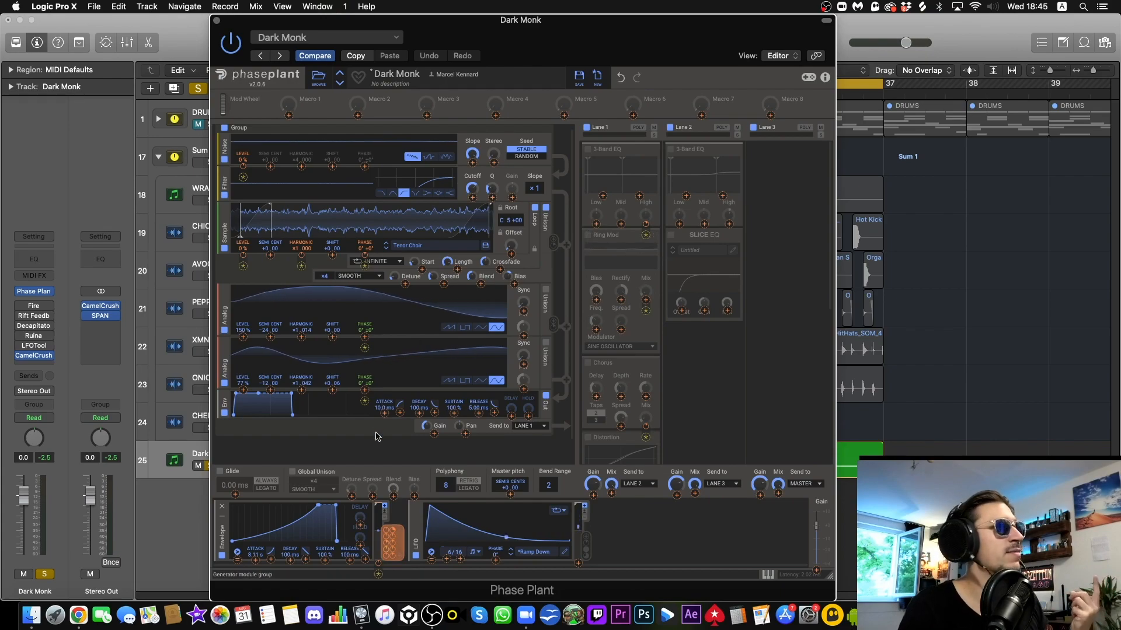
# Enable the 3-Band EQ and Ring Mod effects in Lane 1 and audition the patch.
pyautogui.scroll(-2, 382, 429)
pyautogui.scroll(2, 385, 427)
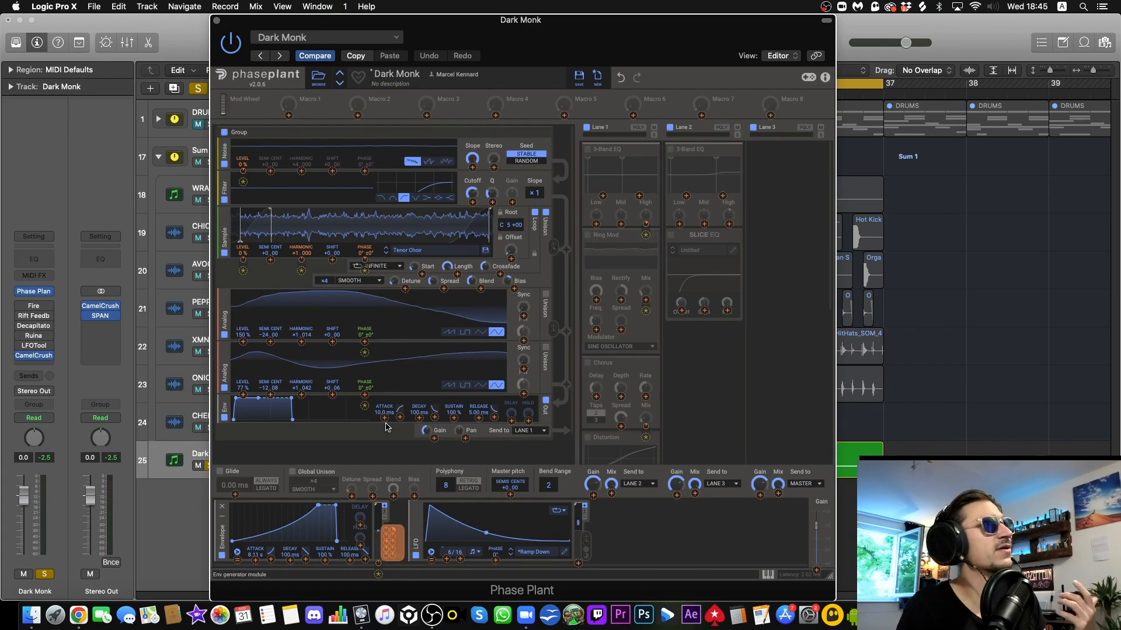
pyautogui.scroll(-2, 385, 426)
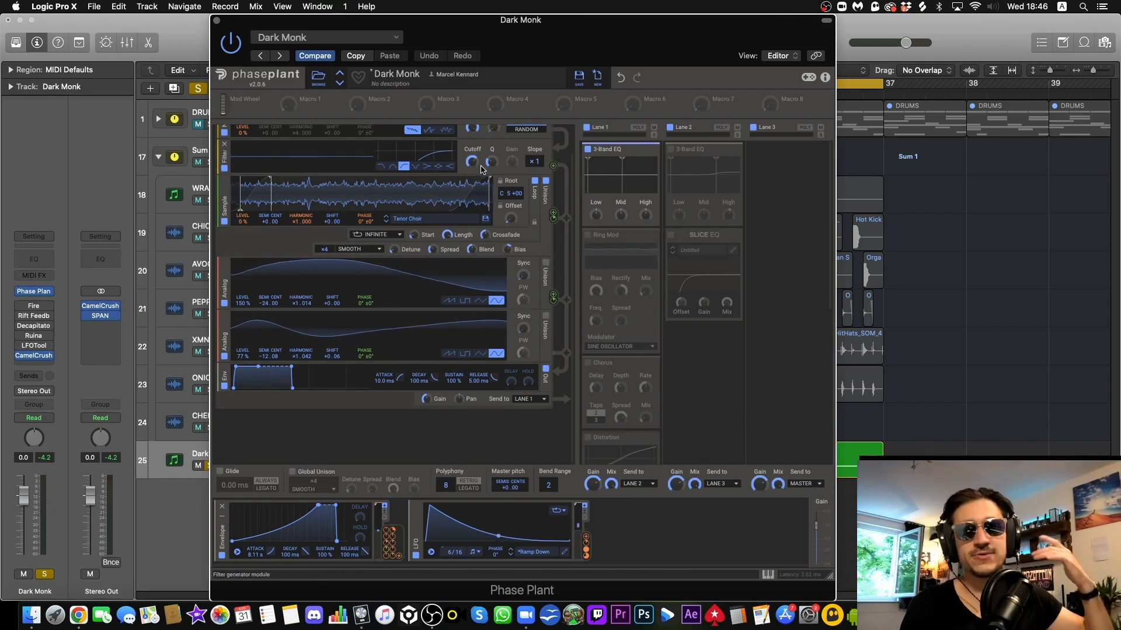
pyautogui.press('space')
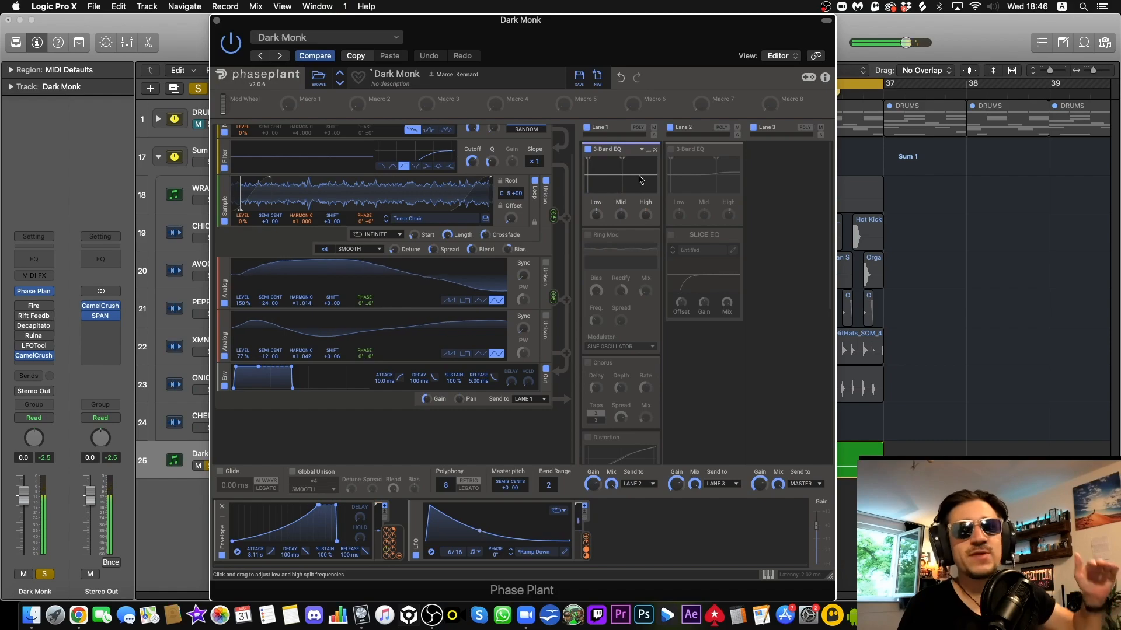
pyautogui.click(590, 235)
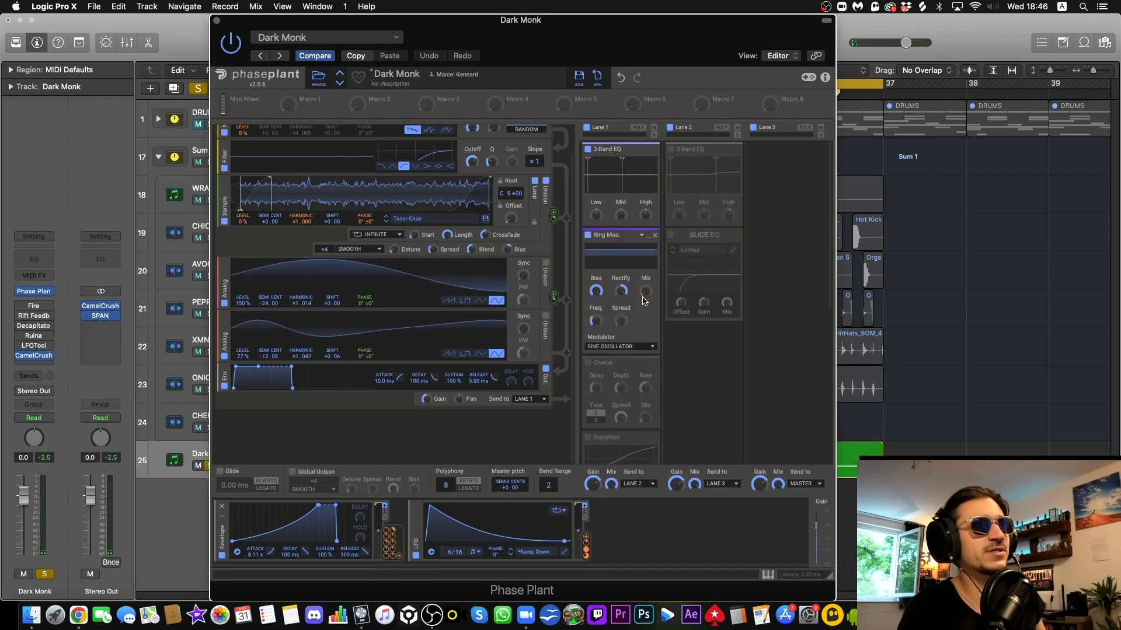
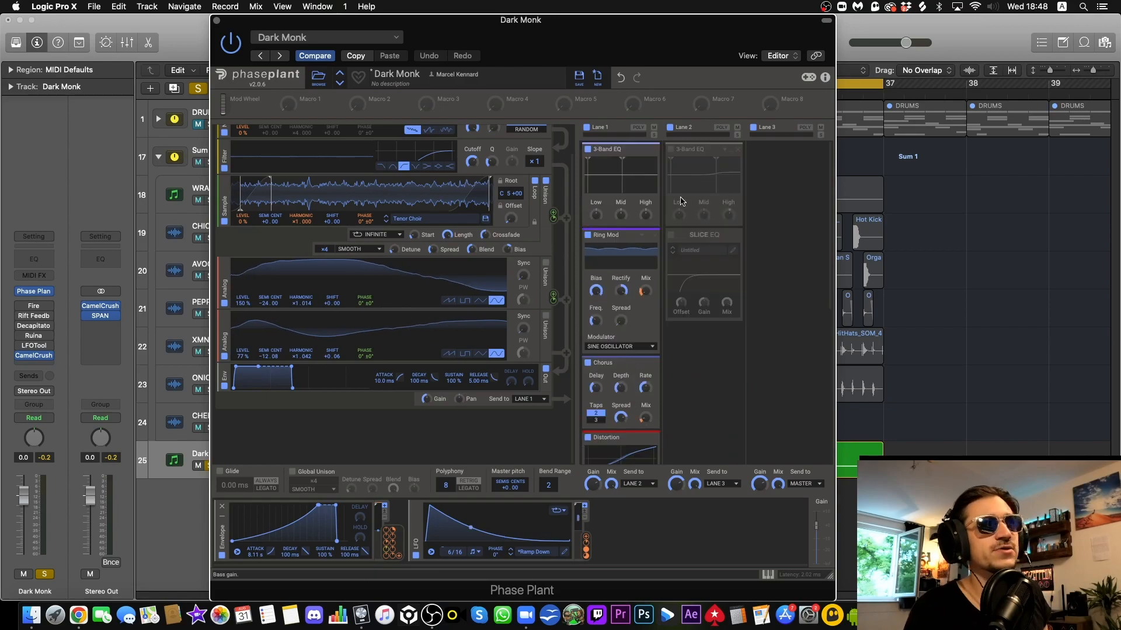
# Enable the 3-Band EQ and Slice EQ effects in Lane 2, auditioning the patch in between.
pyautogui.click(671, 153)
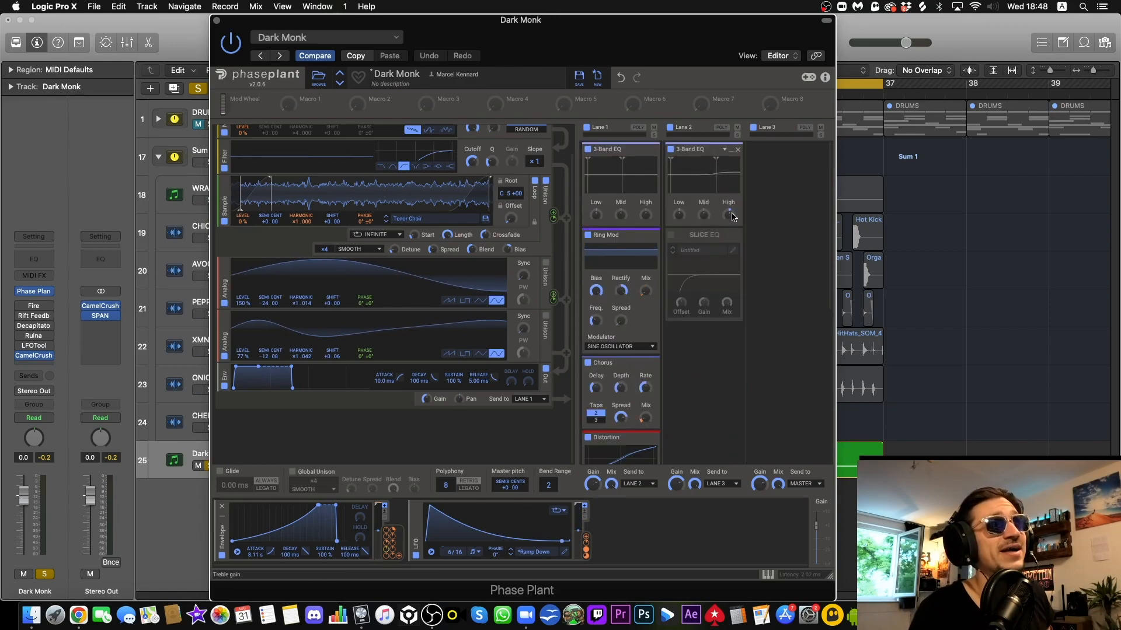
pyautogui.press('space')
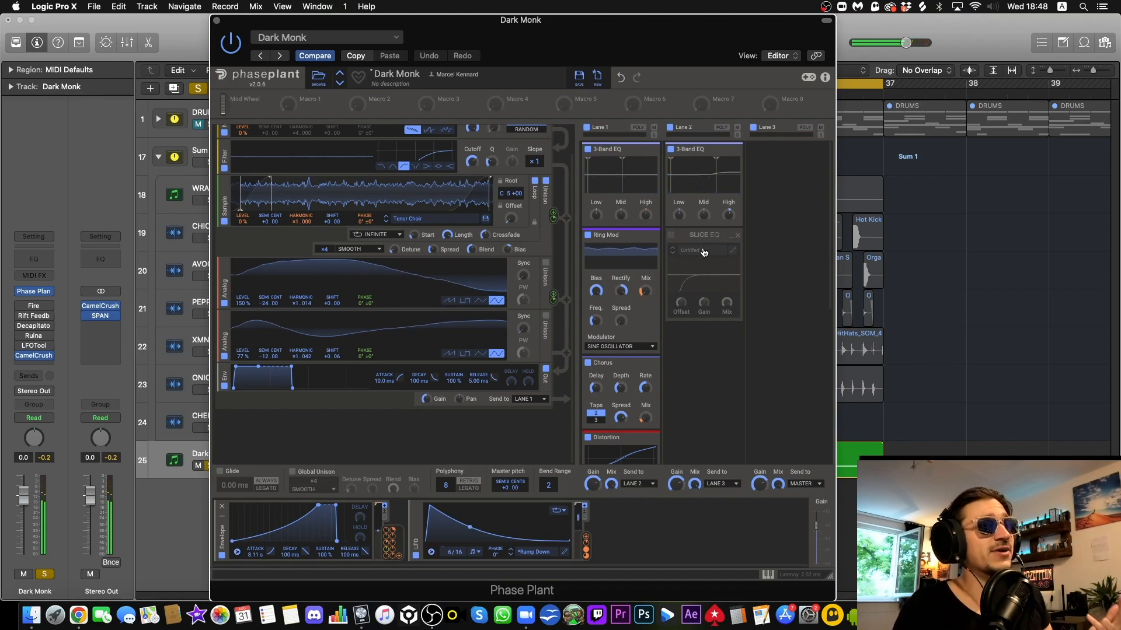
pyautogui.click(671, 237)
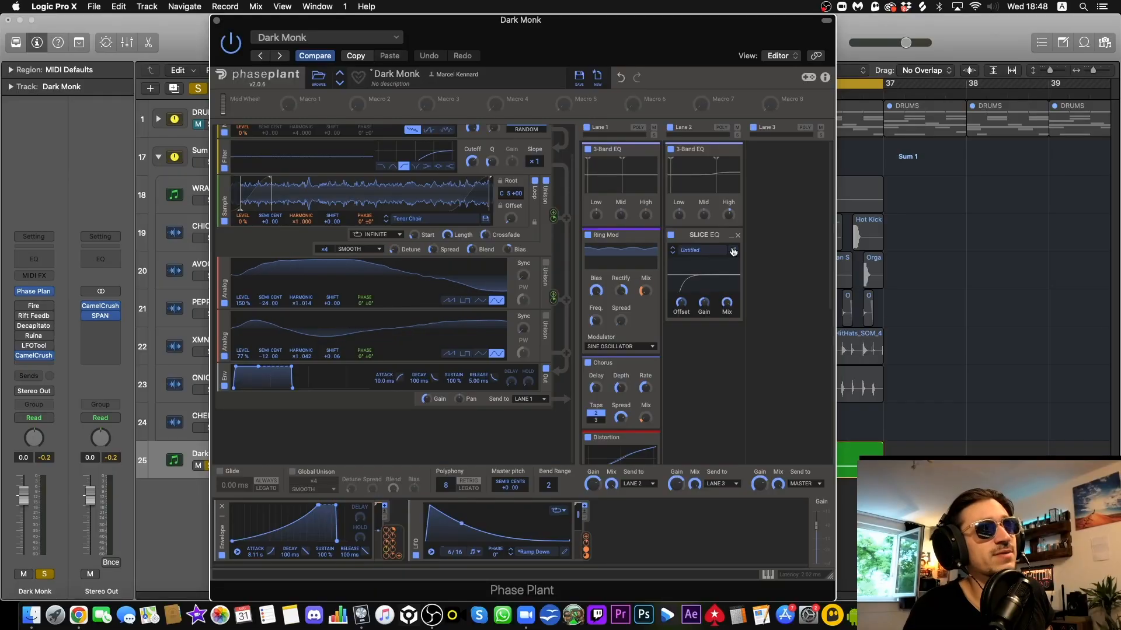
# Open the Slice EQ editor and audition its low cut in the full mix with the Dark Monk track unsoloed.
pyautogui.click(733, 251)
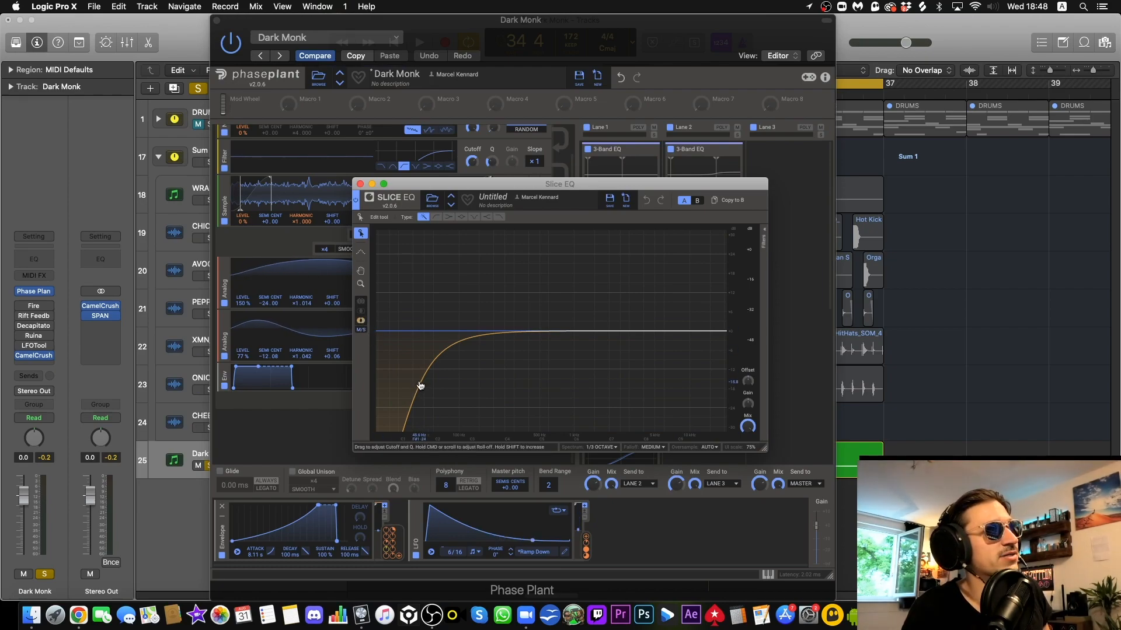
pyautogui.press('space')
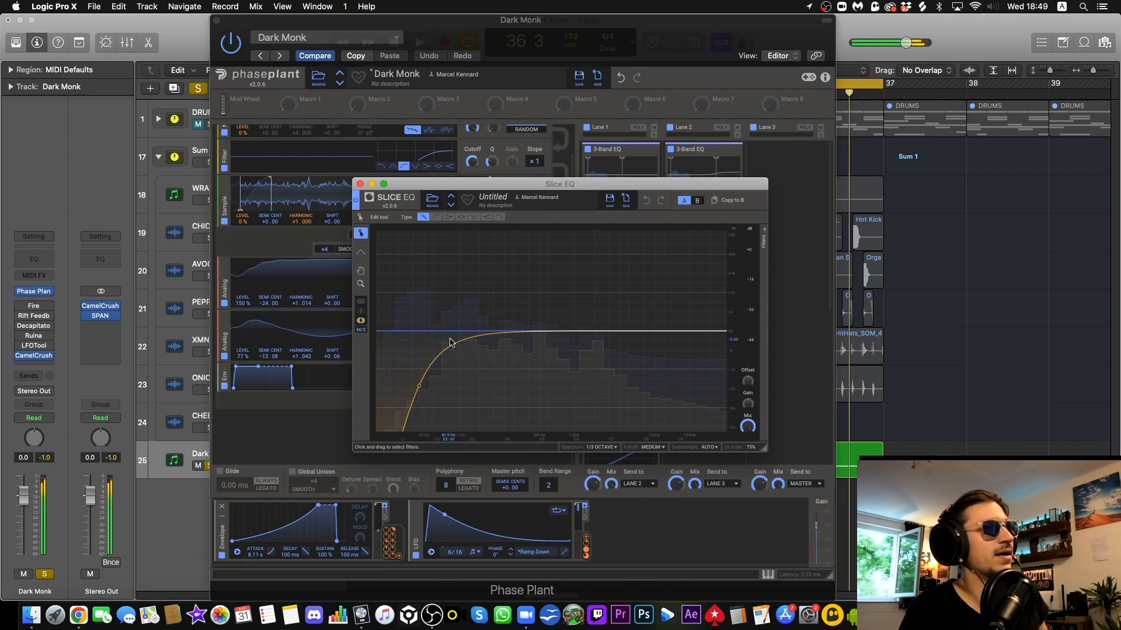
pyautogui.click(205, 467)
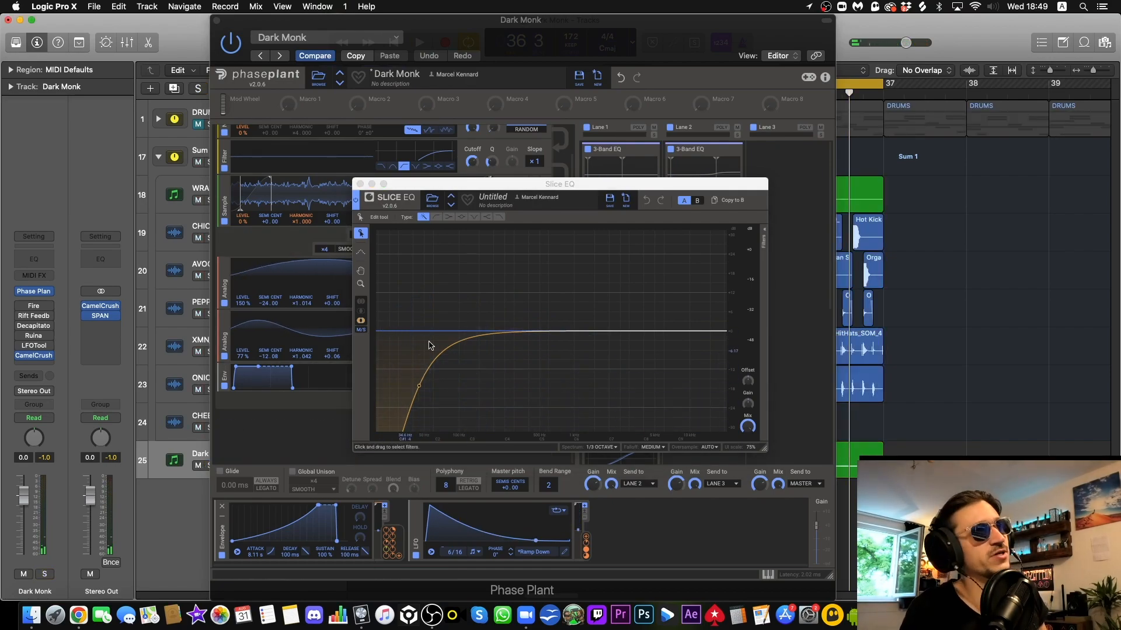
pyautogui.press('space')
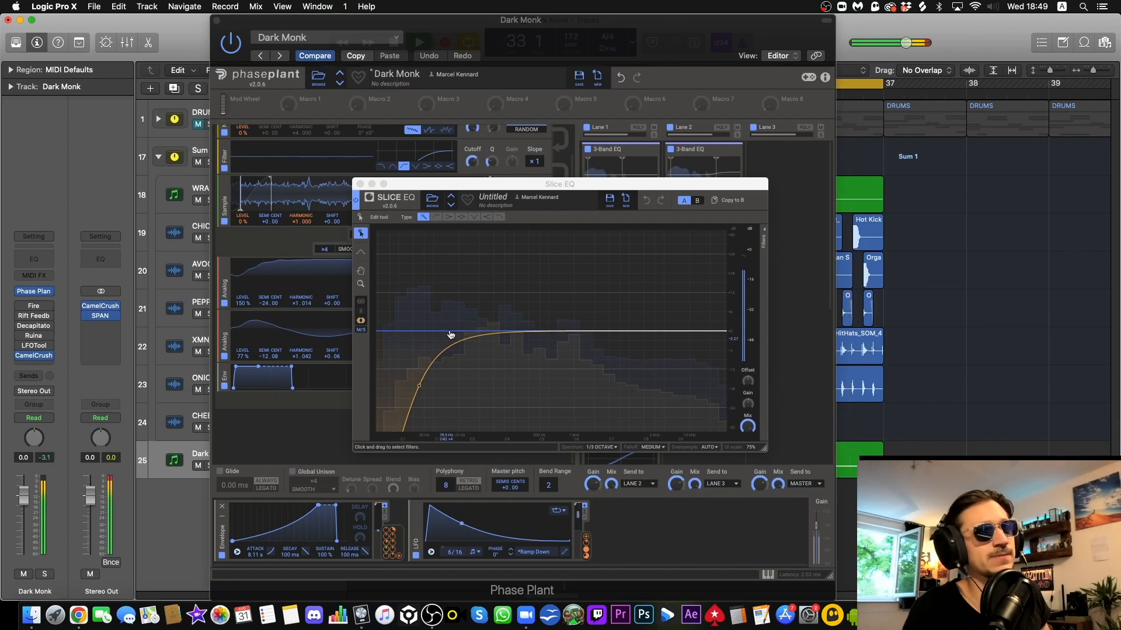
pyautogui.click(360, 184)
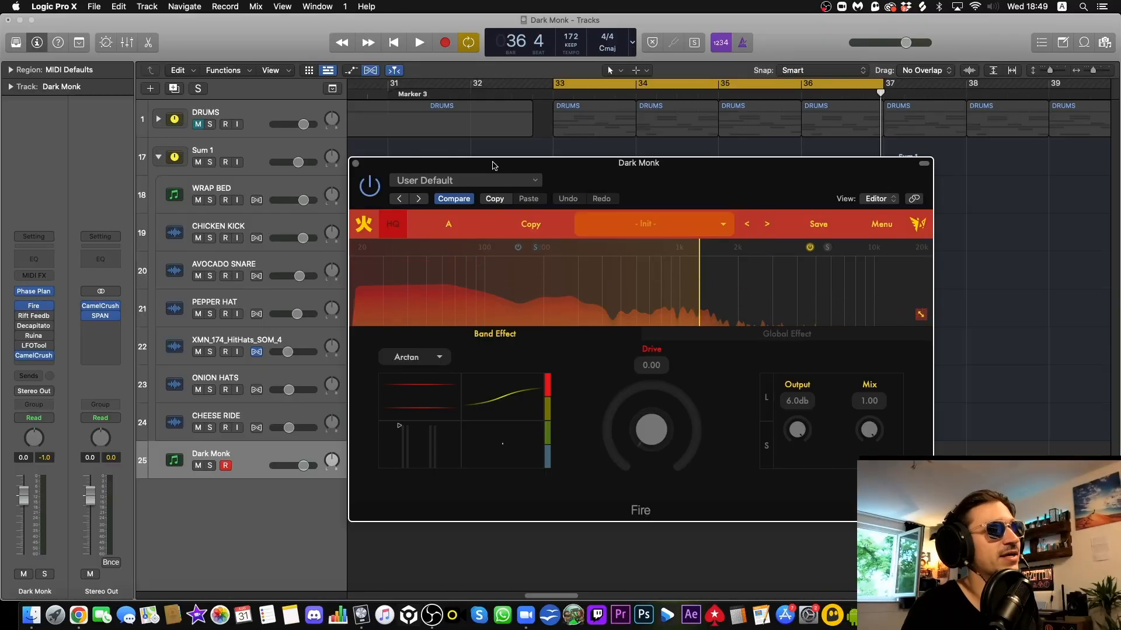
# Reposition the Fire plugin window of the Dark Monk track over the arrangement.
pyautogui.moveTo(525, 164); pyautogui.dragTo(444, 144)
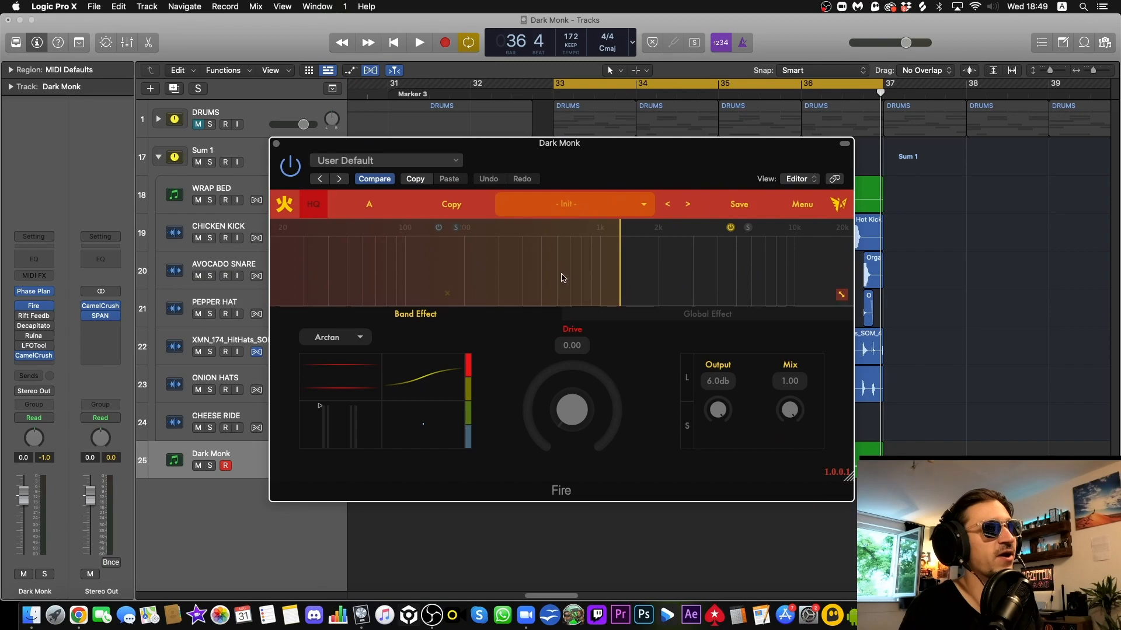
# Select the Fire plugin's high band and raise its Drive to 3.98 while auditioning the loop.
pyautogui.click(752, 273)
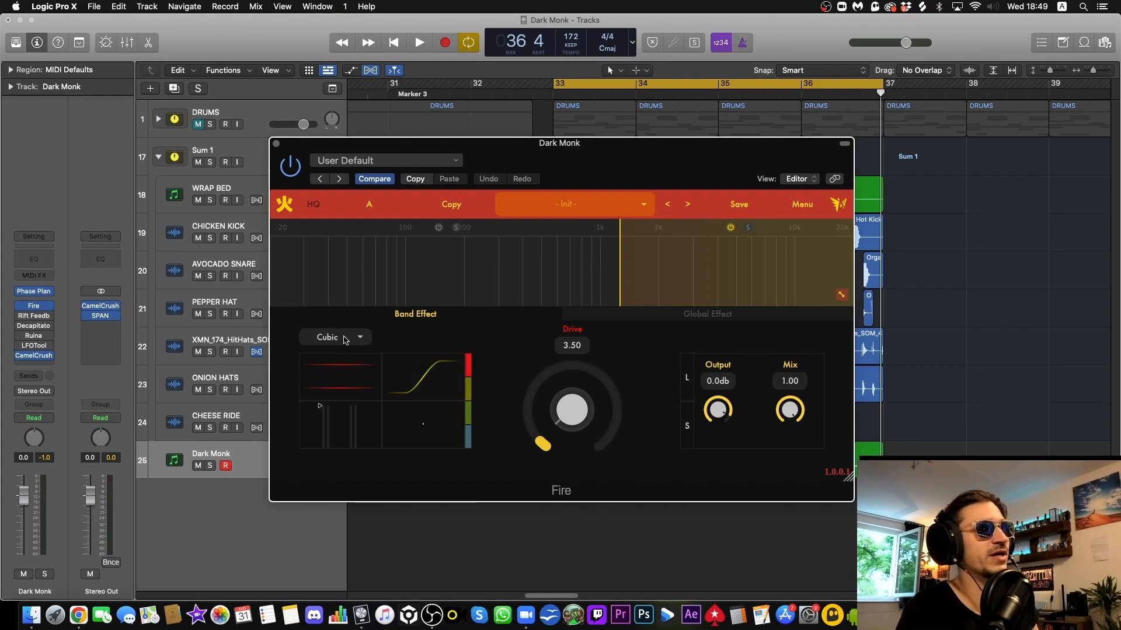
pyautogui.press('space')
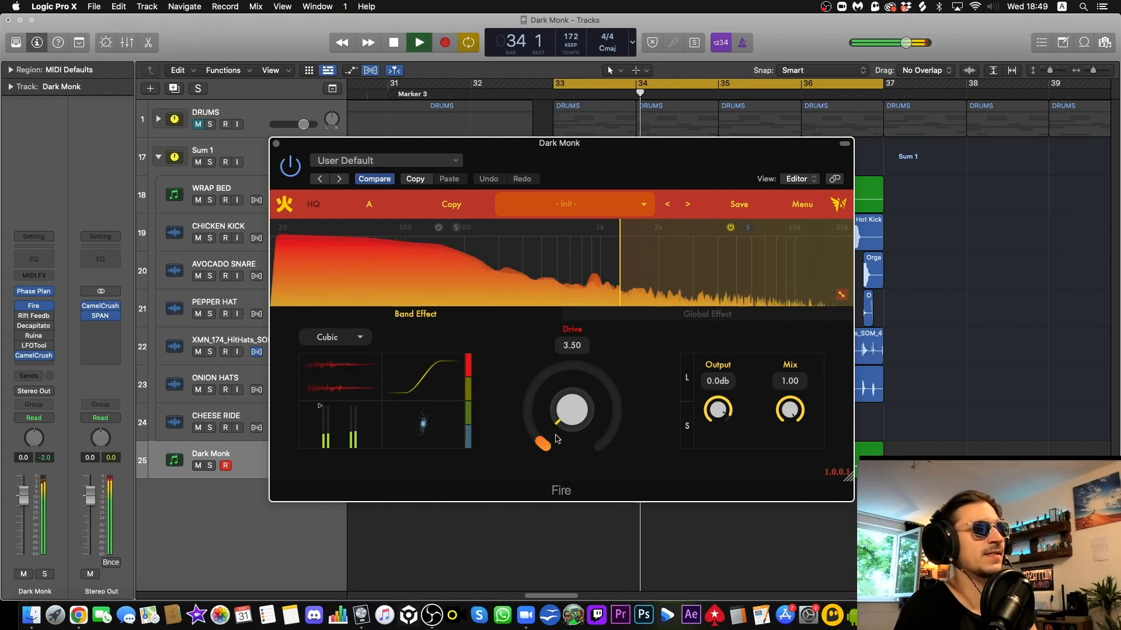
pyautogui.moveTo(572, 416)
pyautogui.mouseDown()
pyautogui.moveTo(572, 373)
pyautogui.moveTo(568, 414)
pyautogui.mouseUp()
pyautogui.press('space')
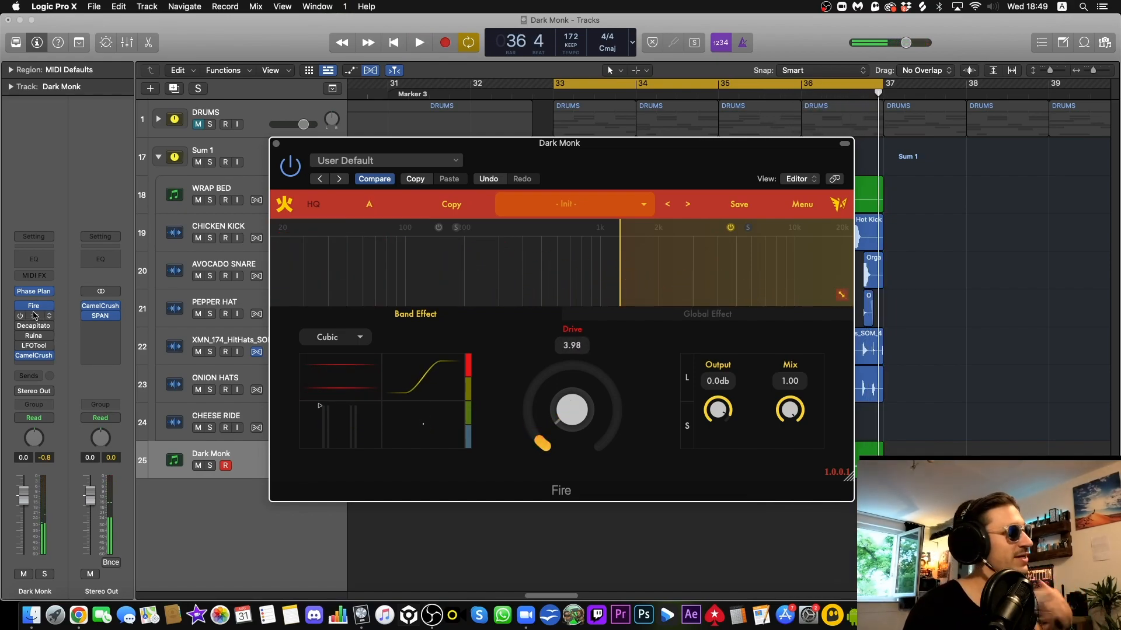
# Enable Rift Feedback Lite on the Dark Monk track, open its editor and audition the Feedback Mix during playback.
pyautogui.click(29, 315)
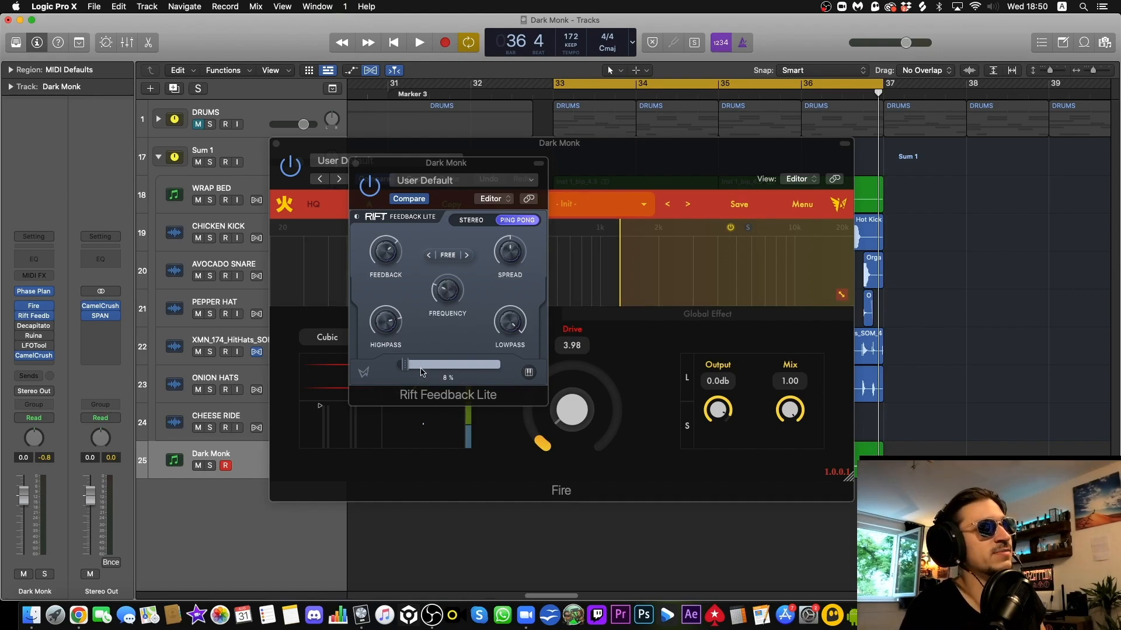
pyautogui.press('space')
pyautogui.moveTo(421, 371)
pyautogui.mouseDown()
pyautogui.moveTo(494, 365)
pyautogui.moveTo(423, 357)
pyautogui.mouseUp()
pyautogui.press('space')
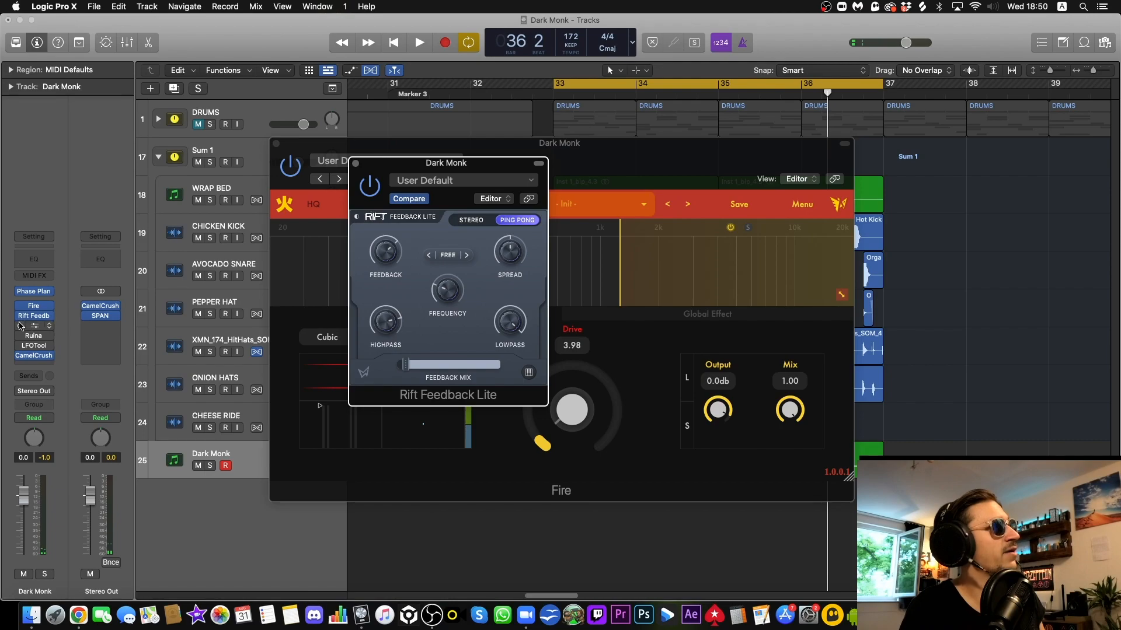
# Enable Decapitator on the Dark Monk track, open its editor and audition it with the dry/wet mix at 50 %.
pyautogui.click(20, 325)
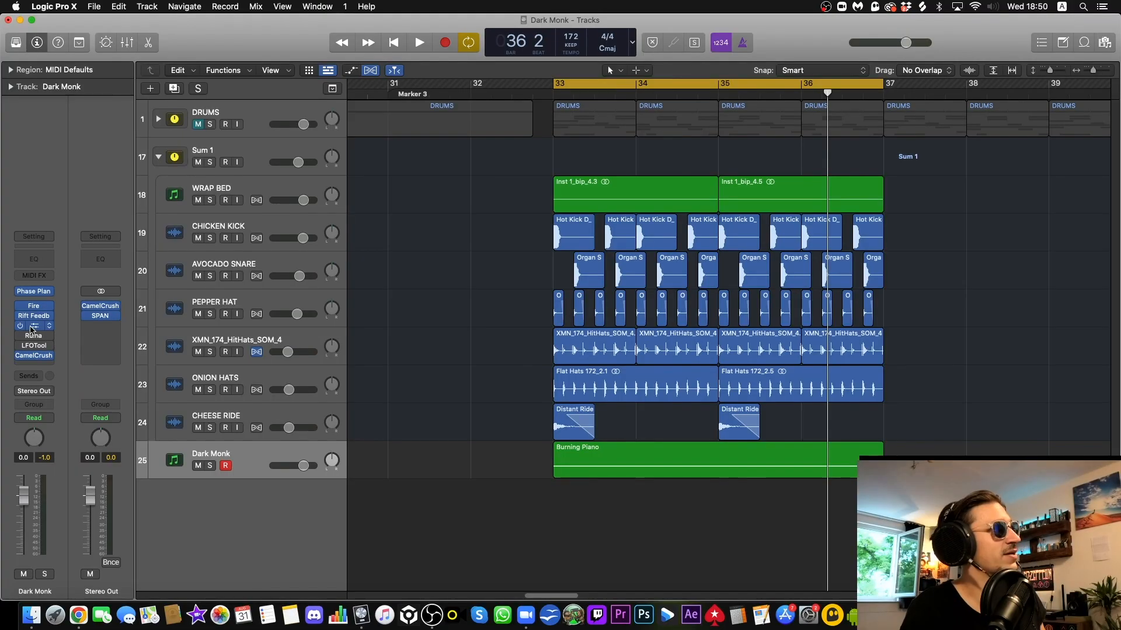
pyautogui.click(32, 328)
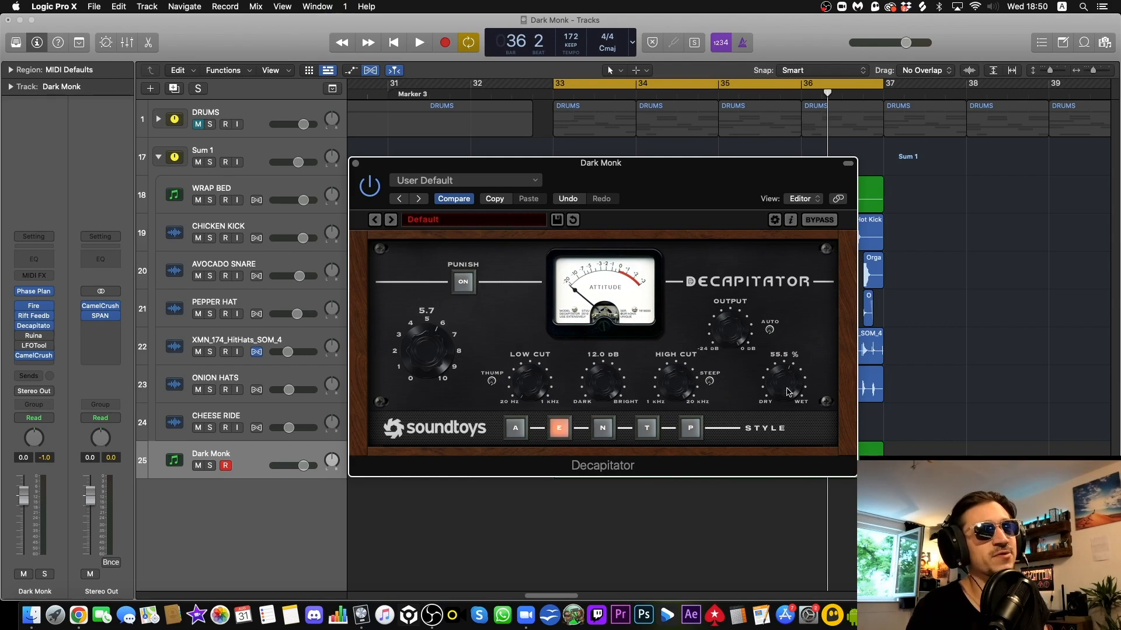
pyautogui.press('space')
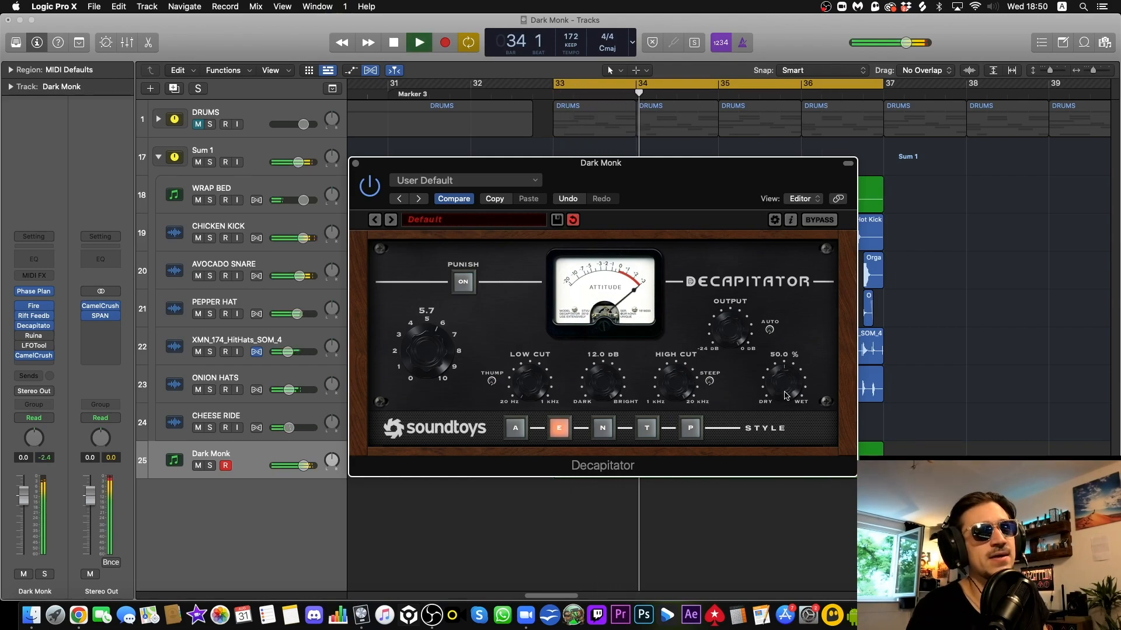
pyautogui.press('space')
# Raise Decapitator's dry/wet mix to 76.5 %, adjust it further during playback and close the editor.
pyautogui.moveTo(786, 396); pyautogui.dragTo(785, 340)
pyautogui.press('space')
pyautogui.press('space')
pyautogui.press('space')
pyautogui.press('space')
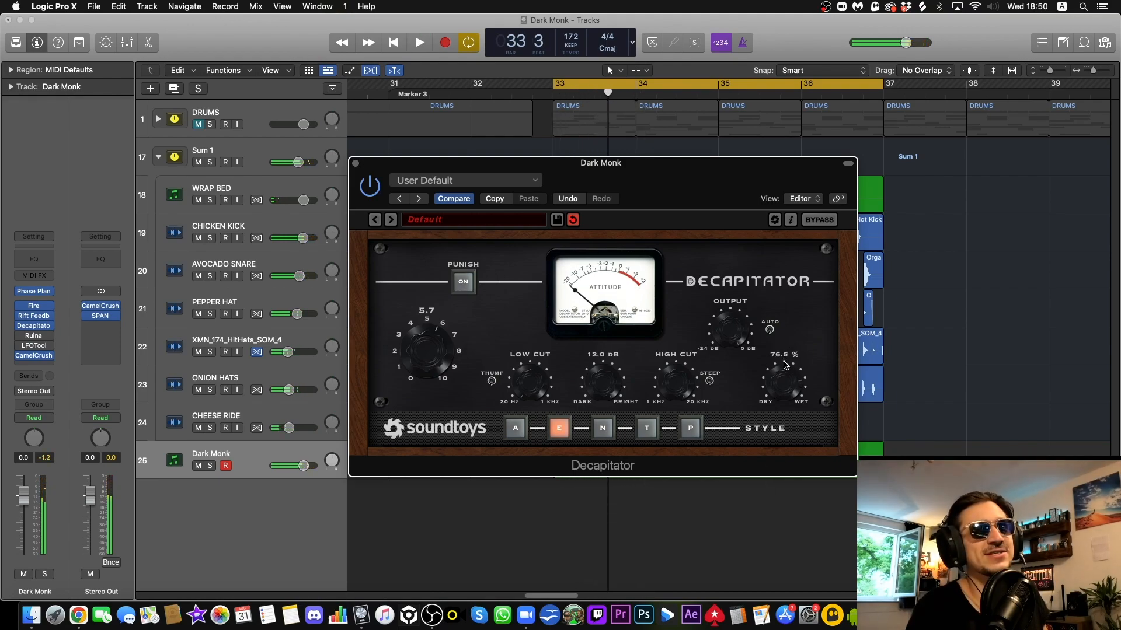
pyautogui.press('space')
pyautogui.moveTo(784, 382)
pyautogui.mouseDown()
pyautogui.moveTo(781, 396)
pyautogui.moveTo(777, 382)
pyautogui.mouseUp()
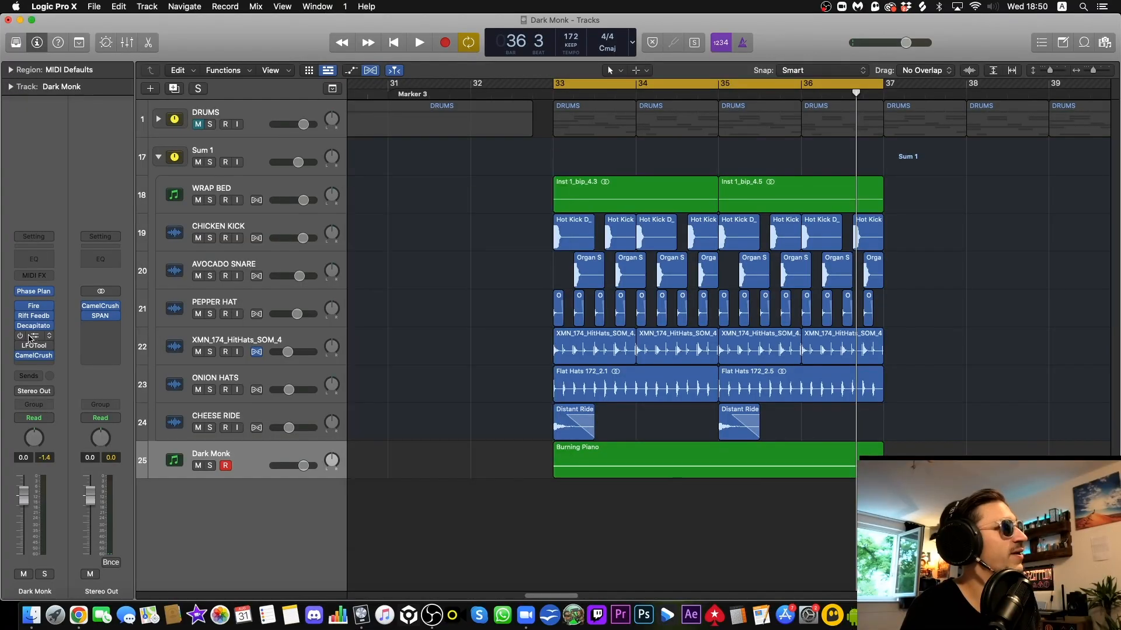
# Enable Ruina on the Dark Monk track, open its editor and audition it with Blend raised to about the middle.
pyautogui.click(24, 337)
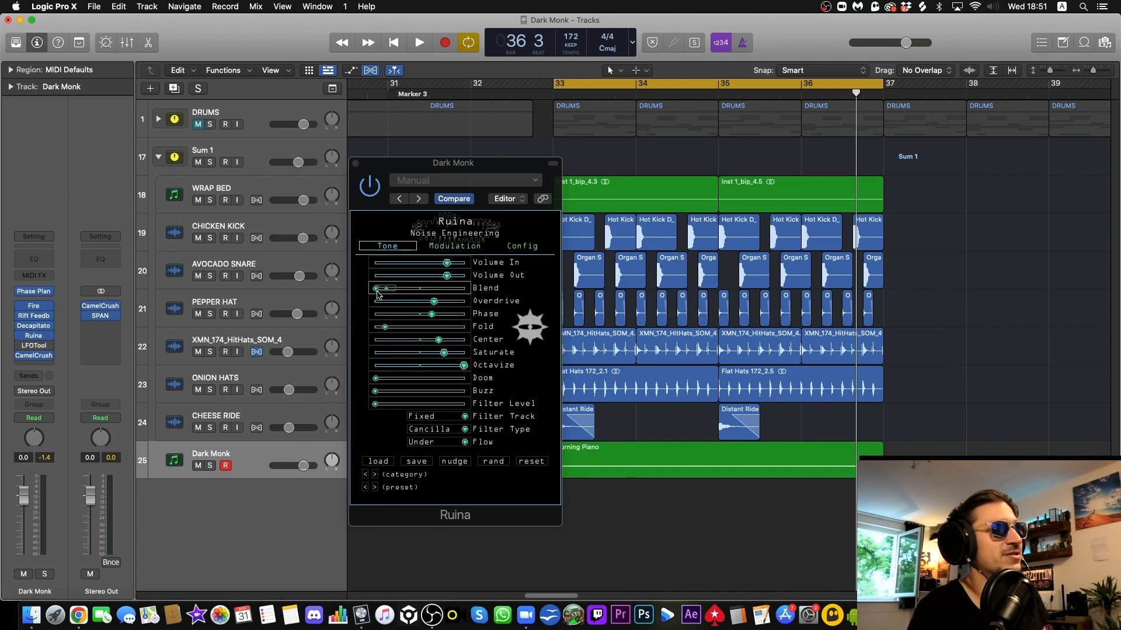
pyautogui.press('space')
pyautogui.moveTo(377, 294); pyautogui.dragTo(415, 294)
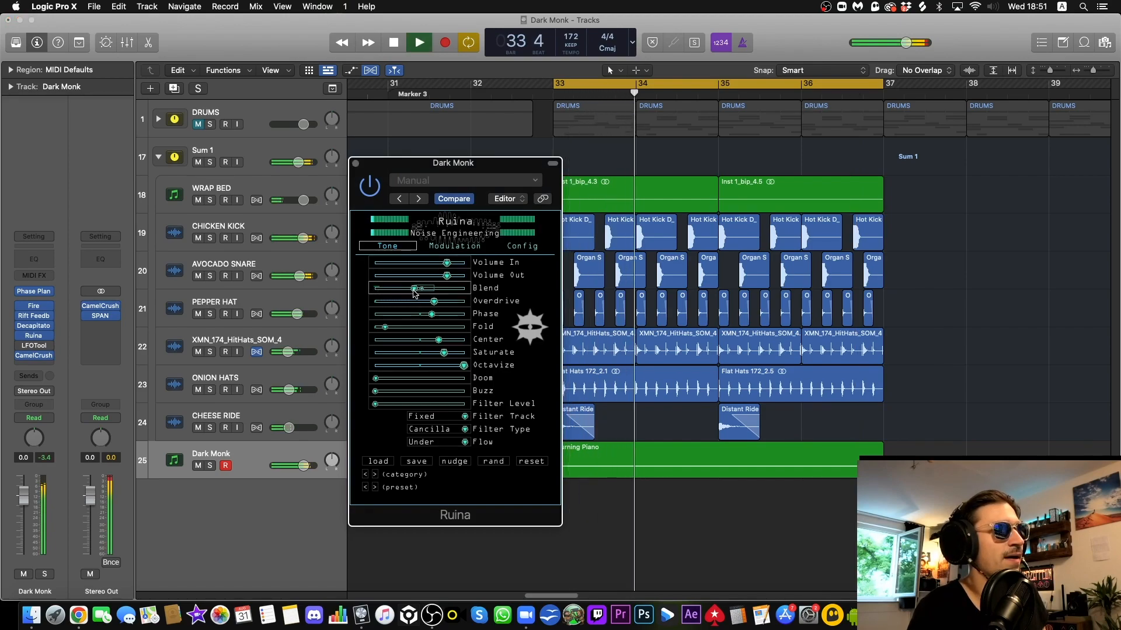
pyautogui.press('space')
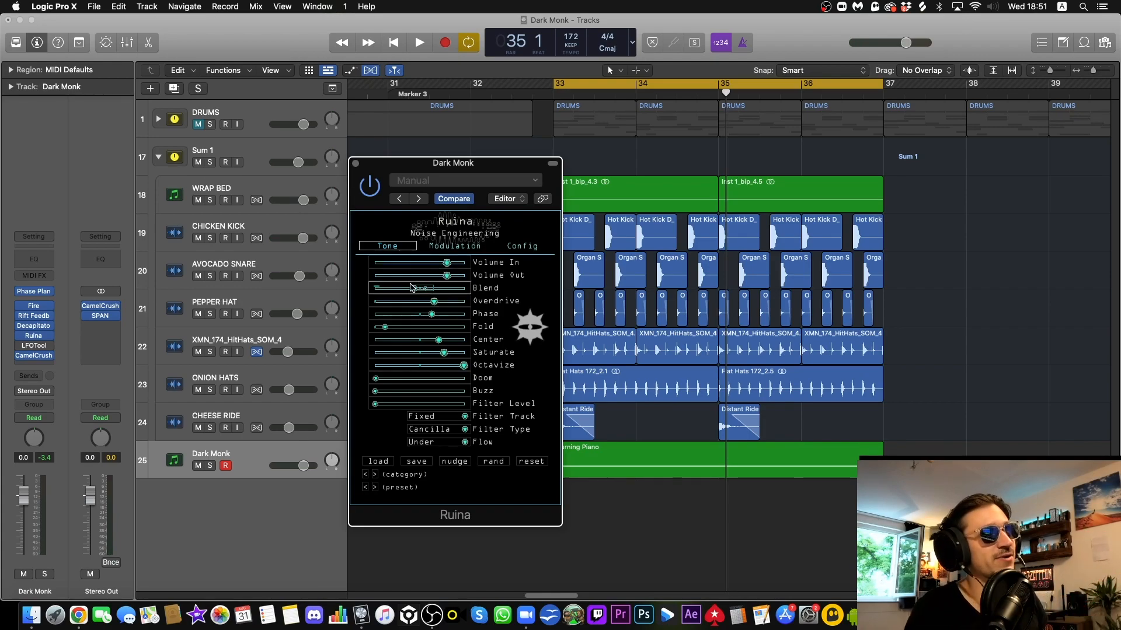
# Inspect the modulation assigned to Ruina's Blend and the LFO 1 settings, and return to the Tone page.
pyautogui.rightClick(411, 288)
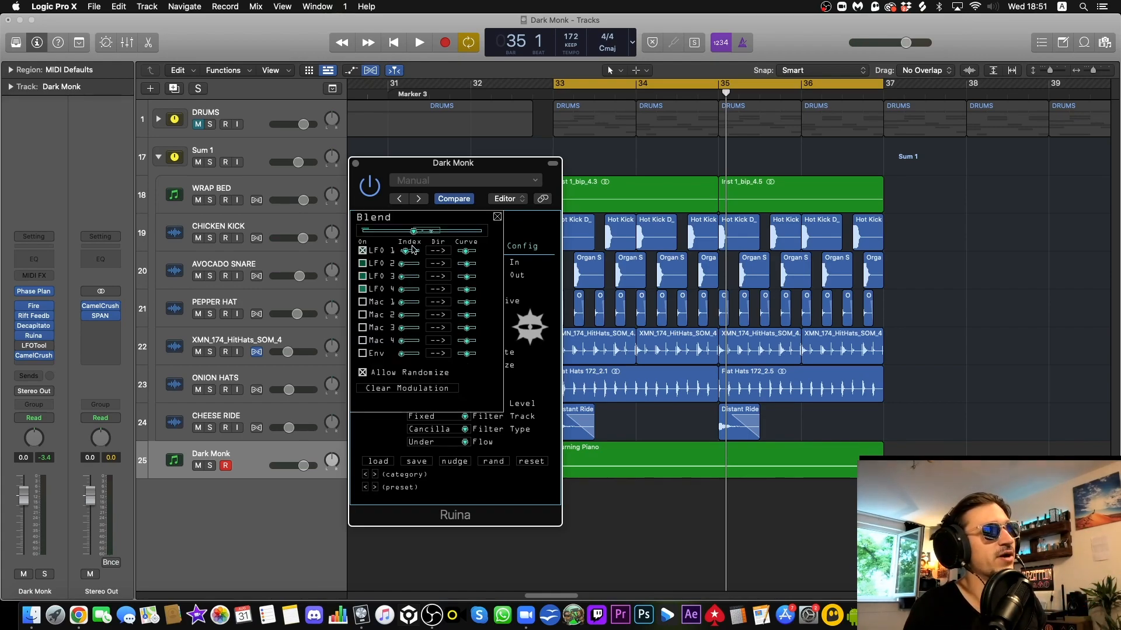
pyautogui.click(529, 257)
pyautogui.click(455, 246)
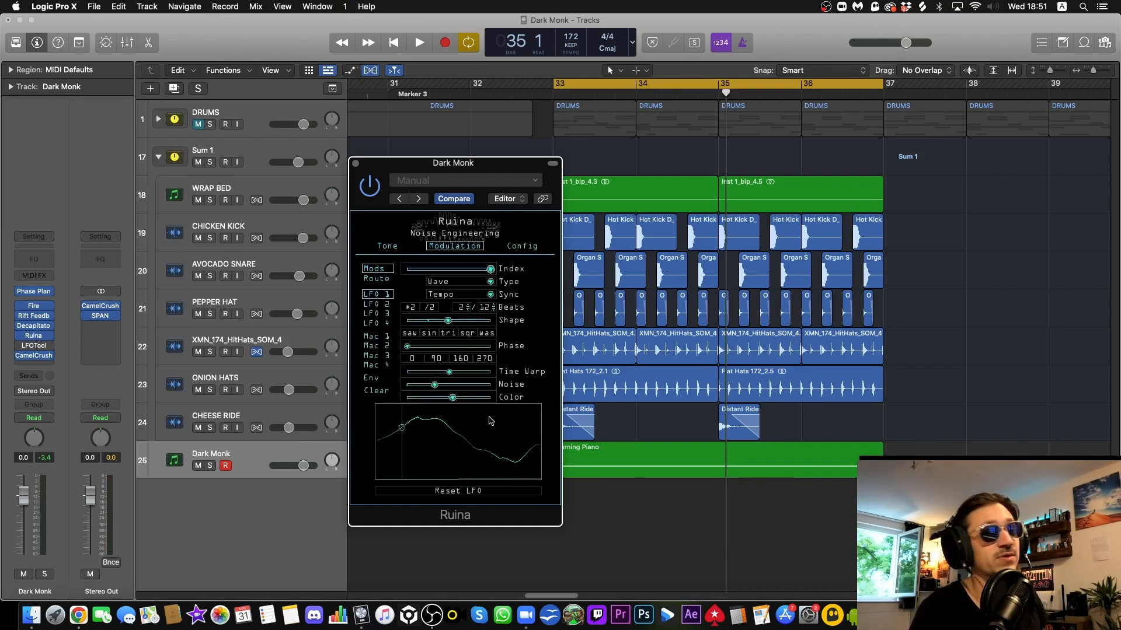
pyautogui.click(395, 245)
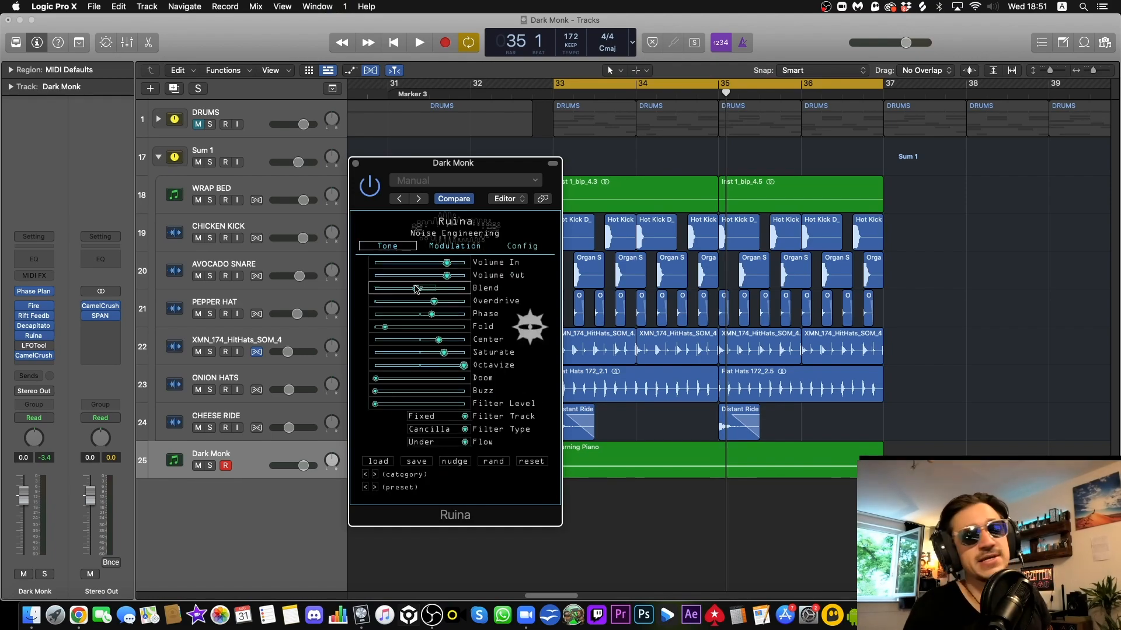
# Lower Ruina's Blend to near its minimum while auditioning the loop, and close the plugin window.
pyautogui.press('space')
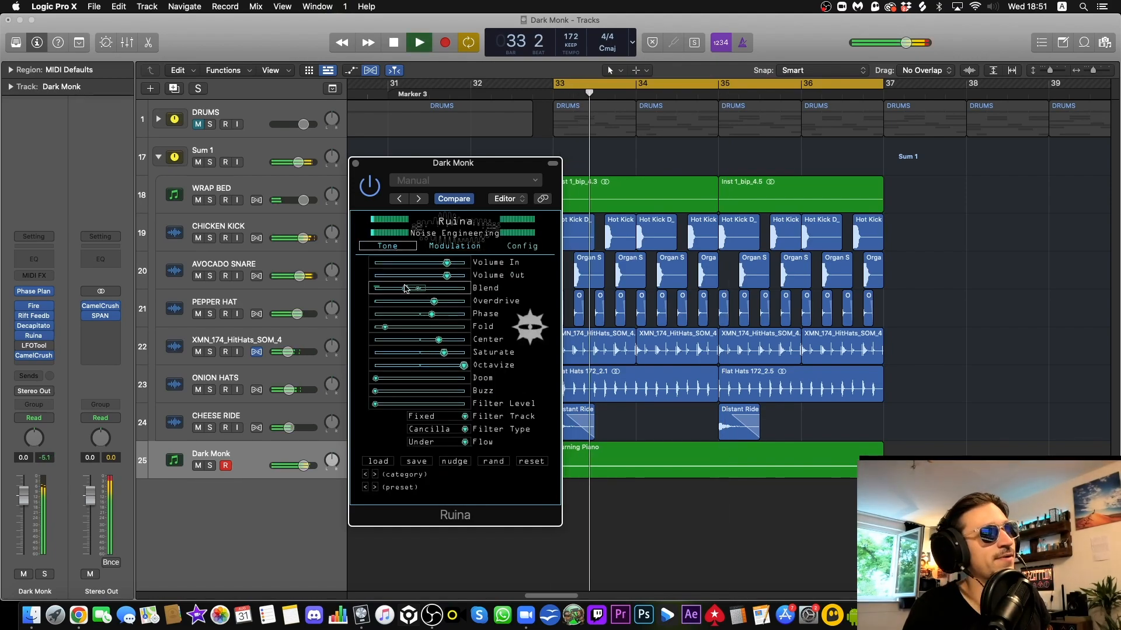
pyautogui.moveTo(403, 285); pyautogui.dragTo(383, 284)
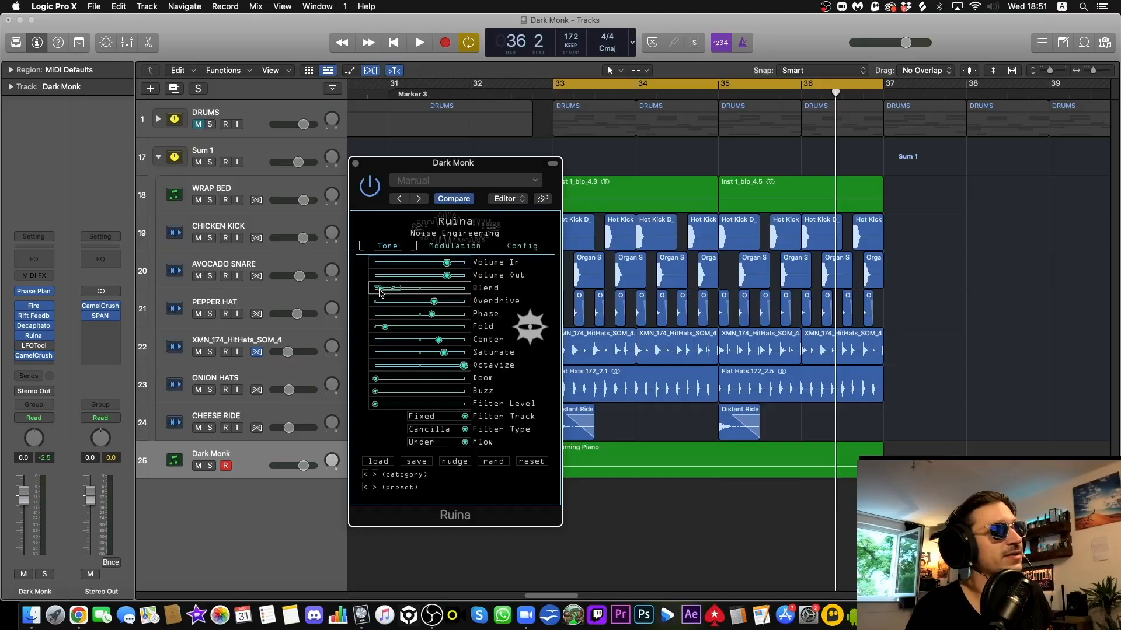
pyautogui.press('space')
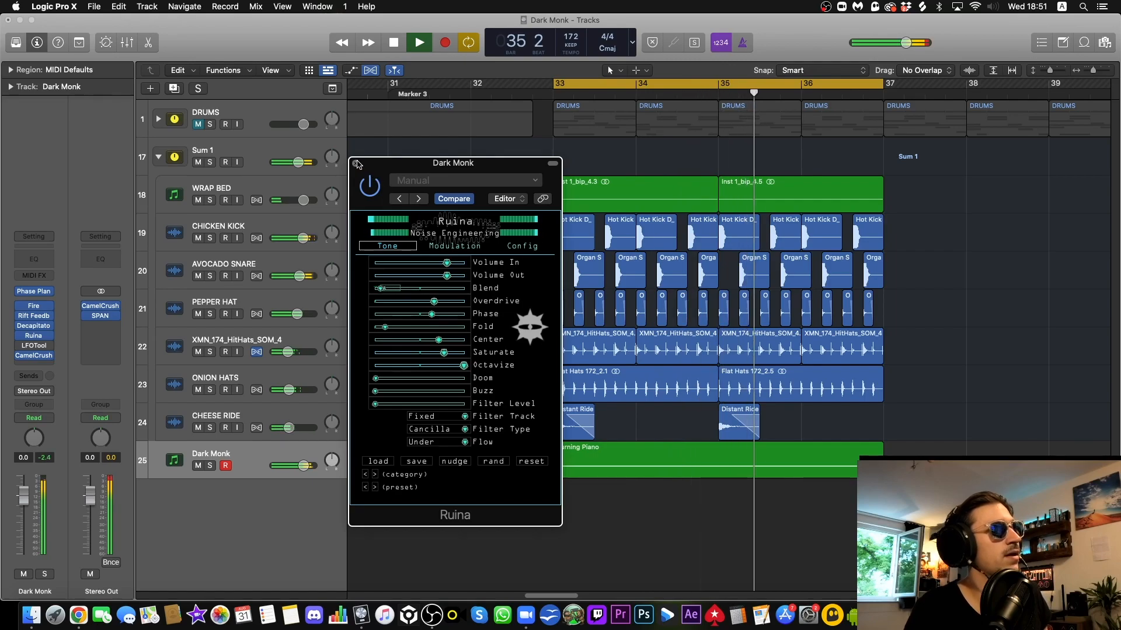
pyautogui.click(356, 164)
pyautogui.press('space')
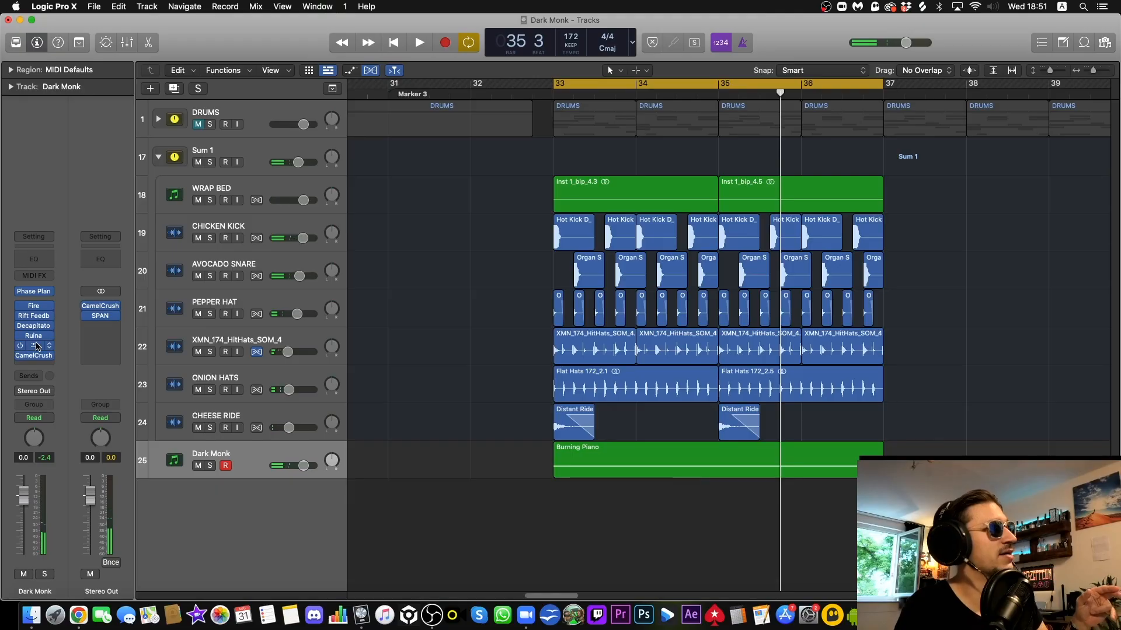
# Enable LFOTool on the Dark Monk track, view its curve, play the loop with the full chain and open Phase Plant.
pyautogui.click(34, 346)
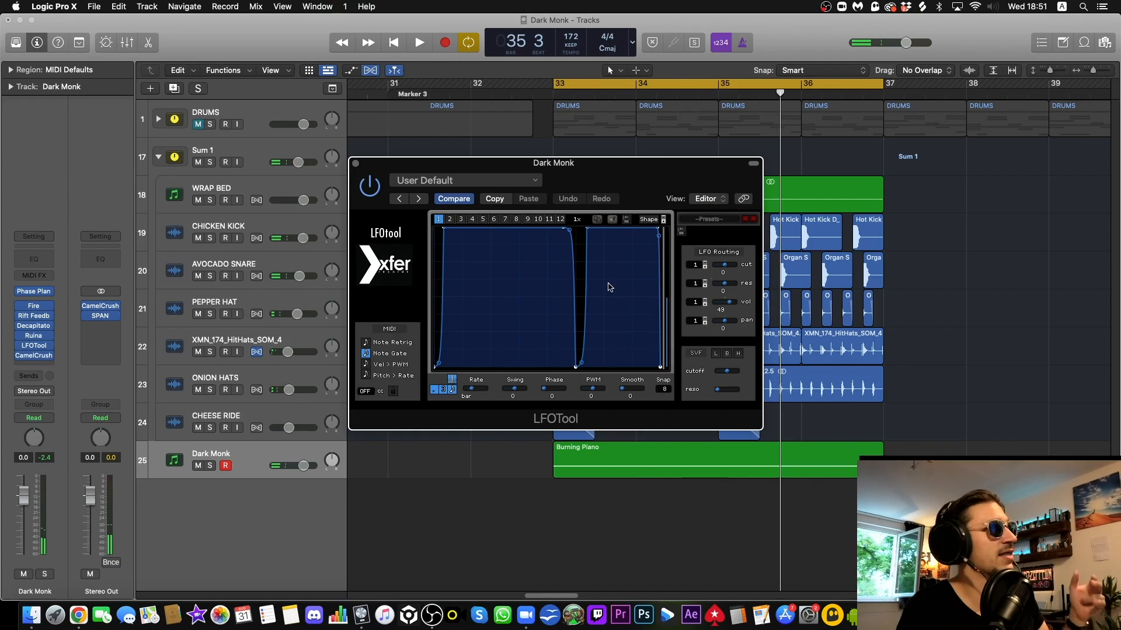
pyautogui.click(355, 164)
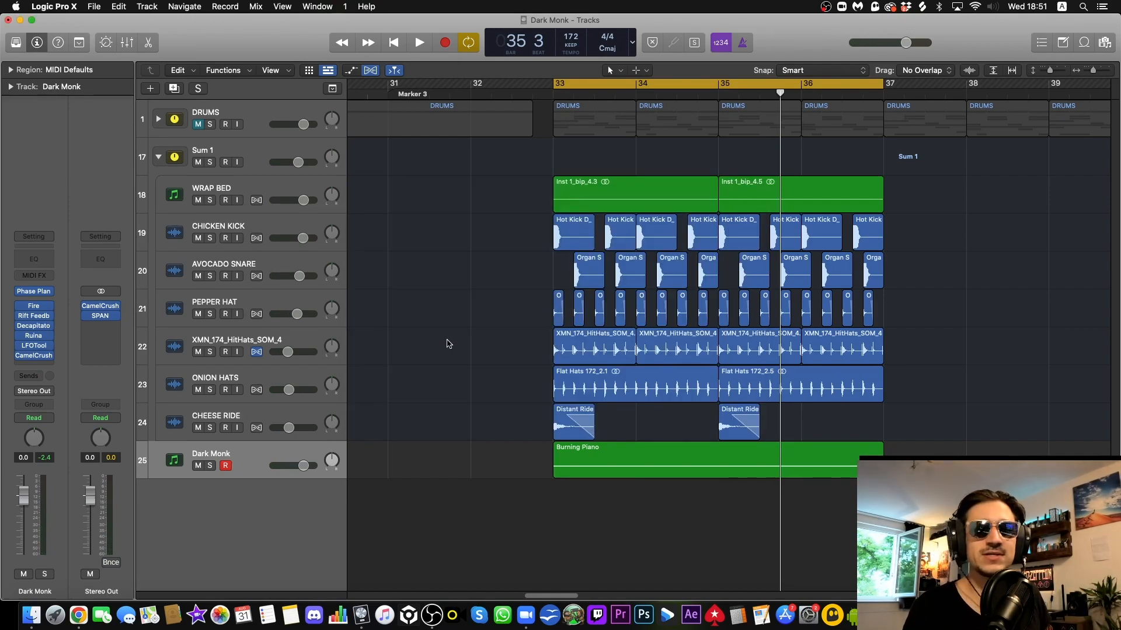
pyautogui.press('space')
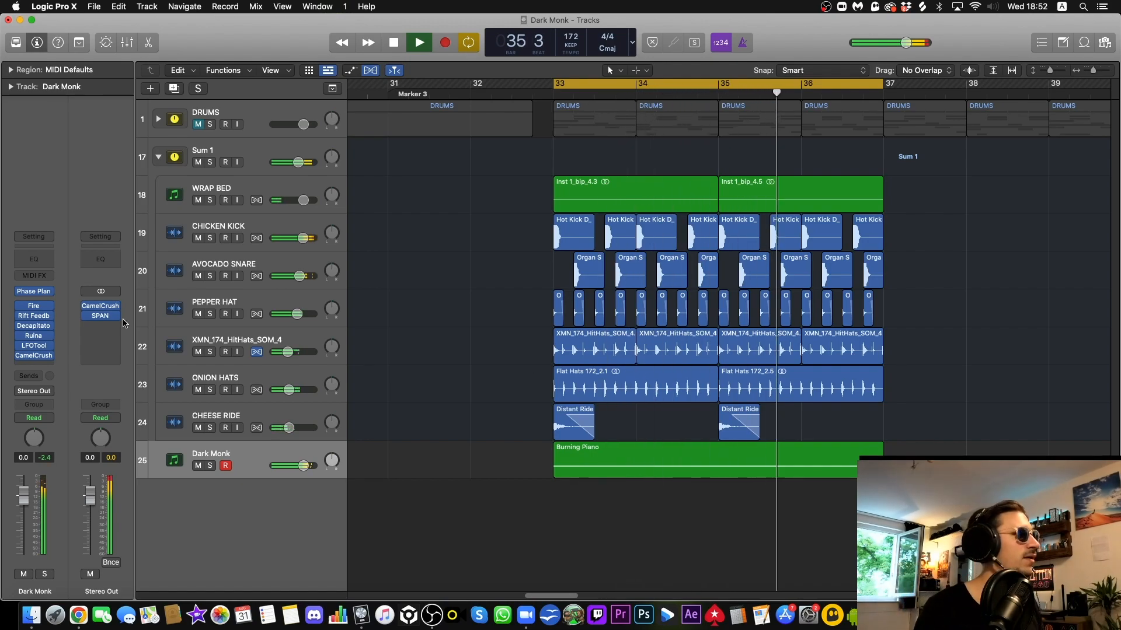
pyautogui.click(37, 292)
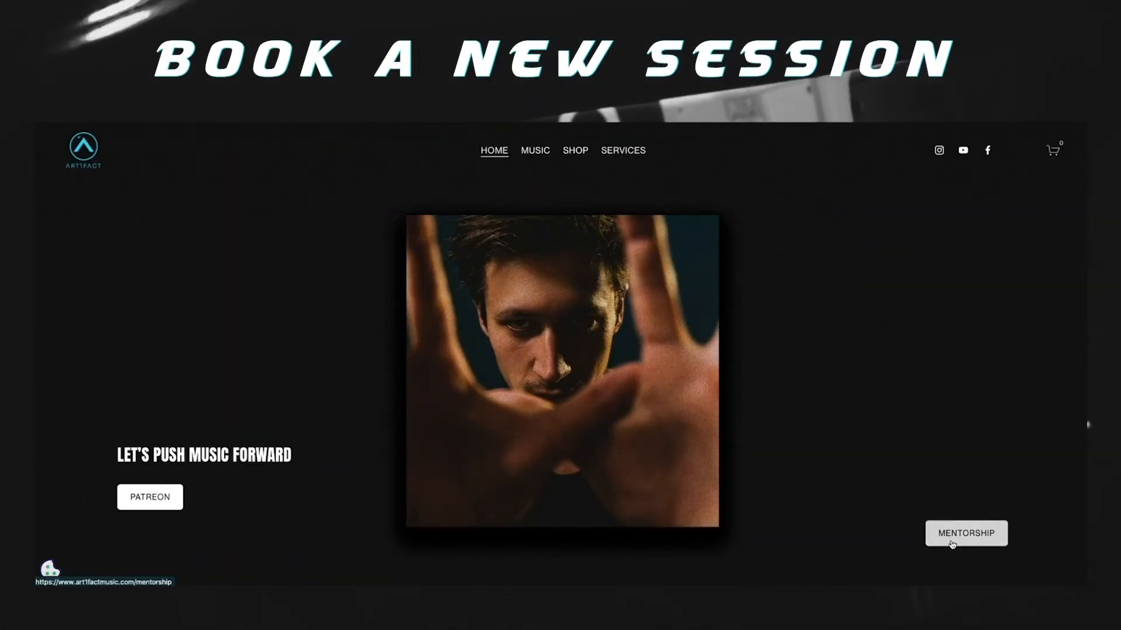
# Switch to the Art1fact website, open the mentorship session booking page and show October 2022 in its calendar.
pyautogui.click(952, 545)
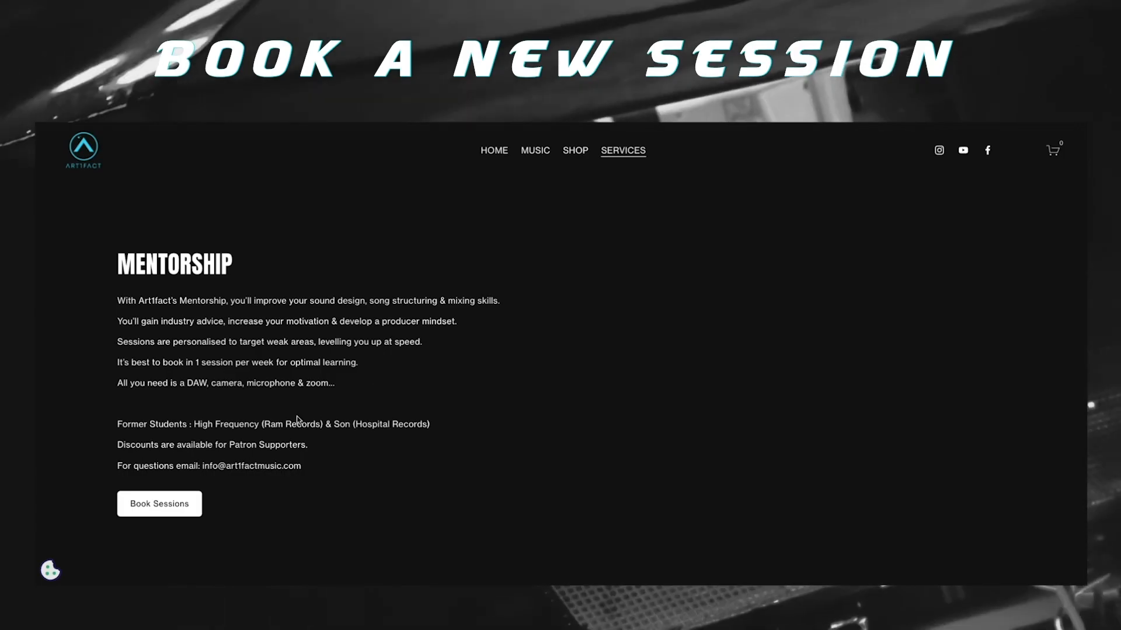
pyautogui.click(199, 497)
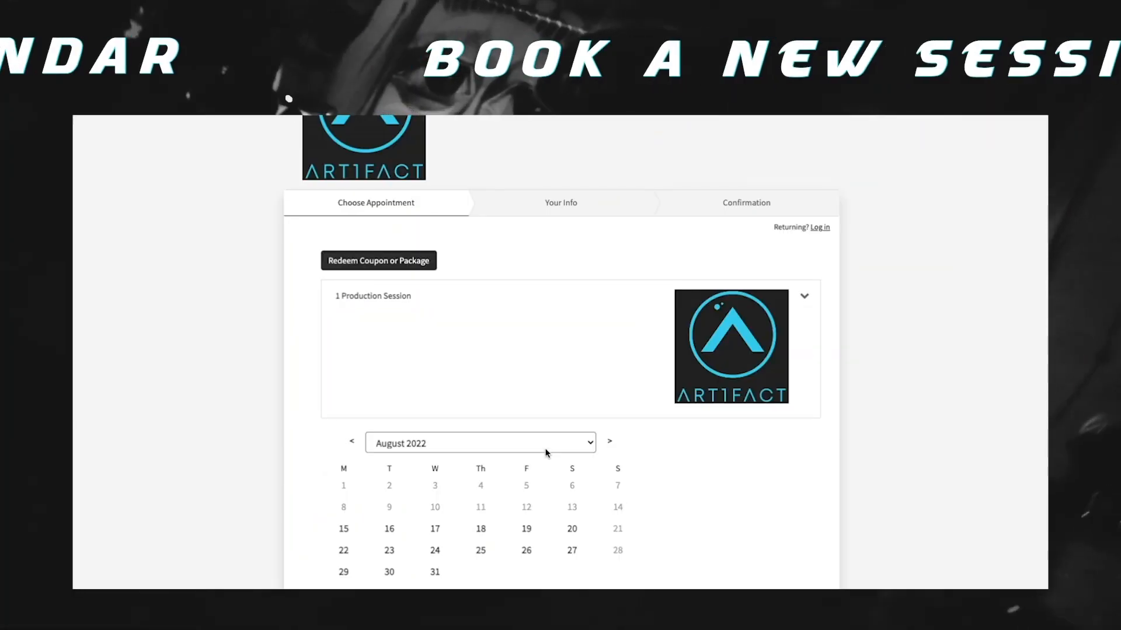
pyautogui.click(545, 449)
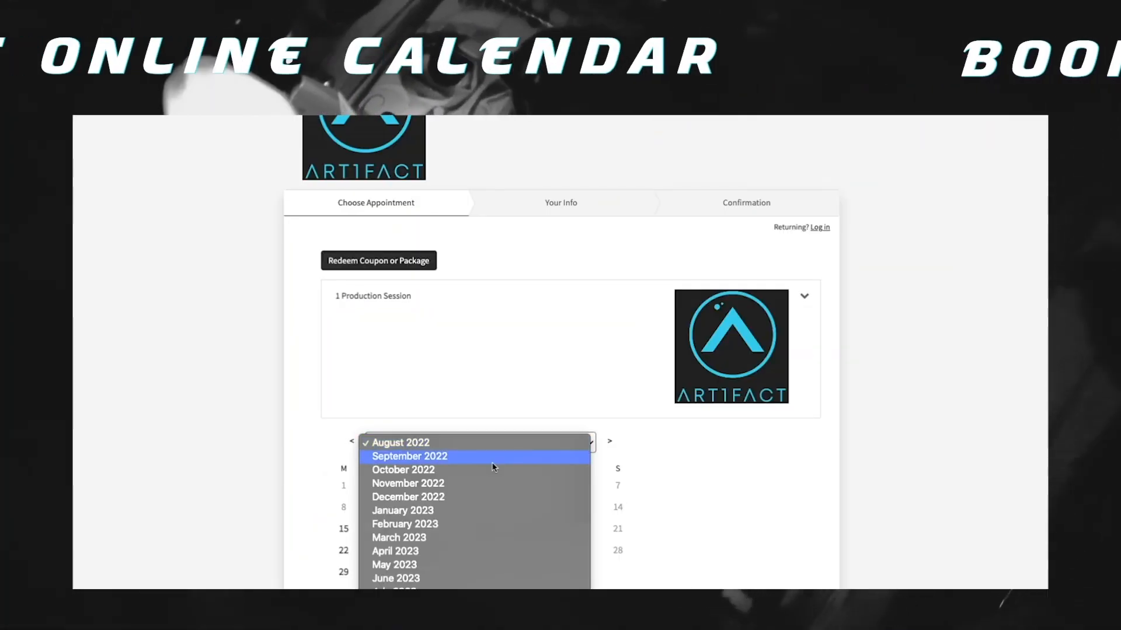
pyautogui.click(489, 476)
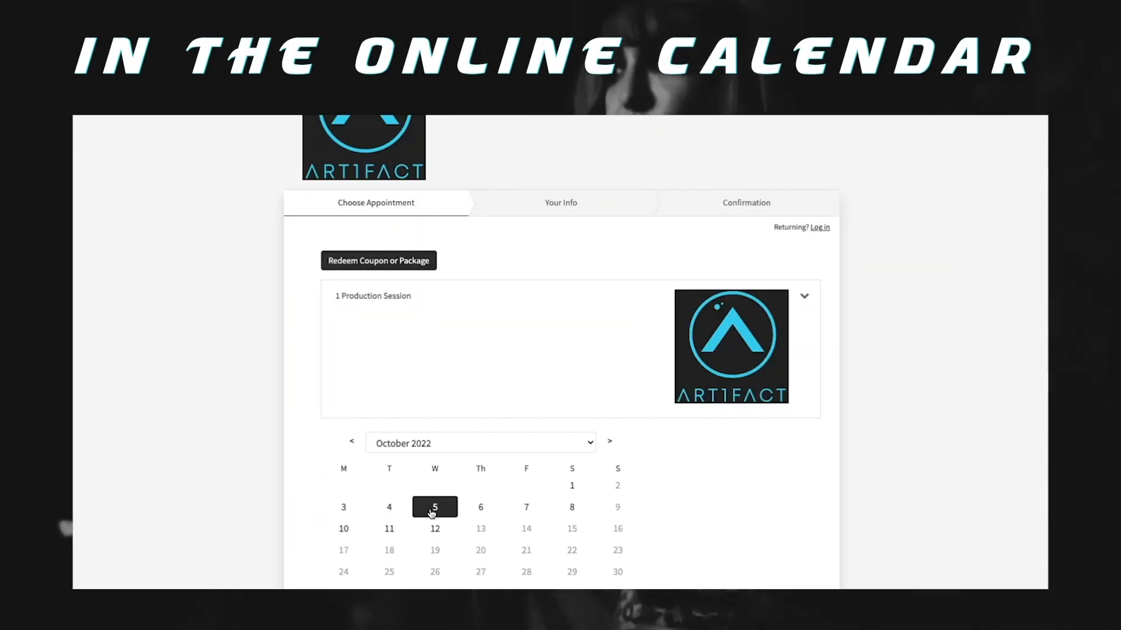
# Choose 5 October at 09:00 for the production session.
pyautogui.click(438, 506)
pyautogui.scroll(-2, 446, 497)
pyautogui.click(450, 413)
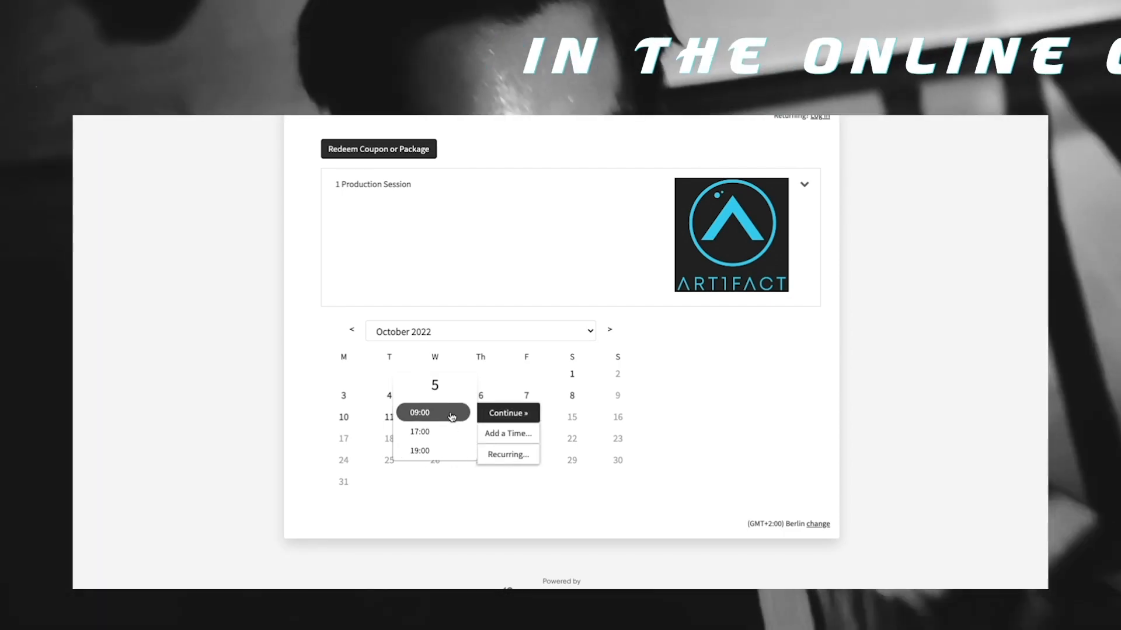